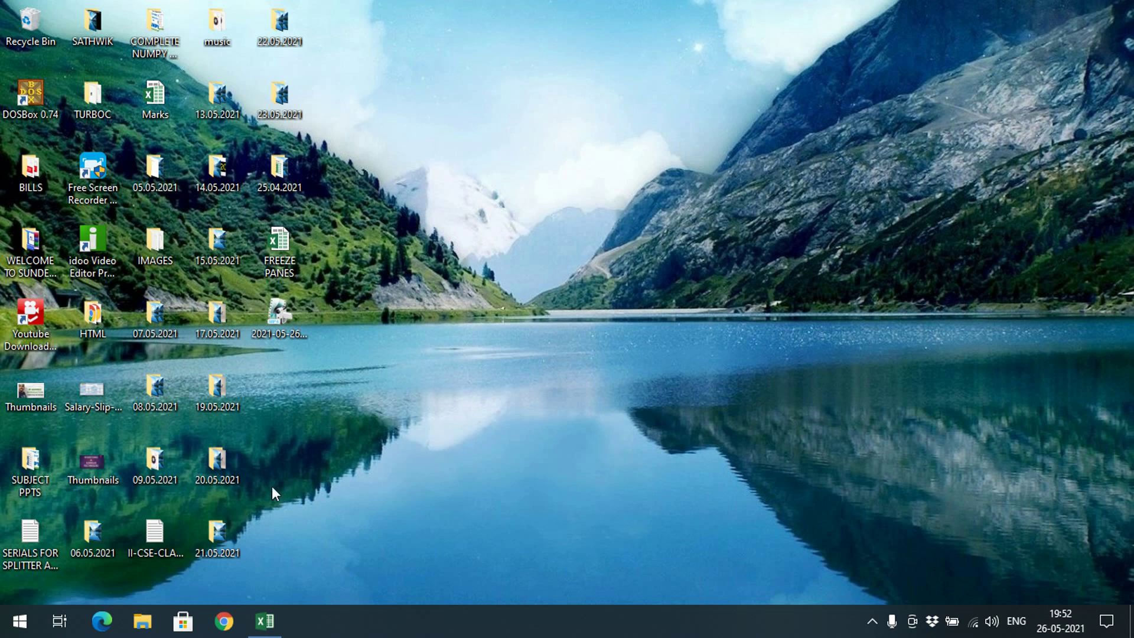
- Restore the FREEZE PANES workbook window from the Excel icon on the taskbar
click(266, 619)
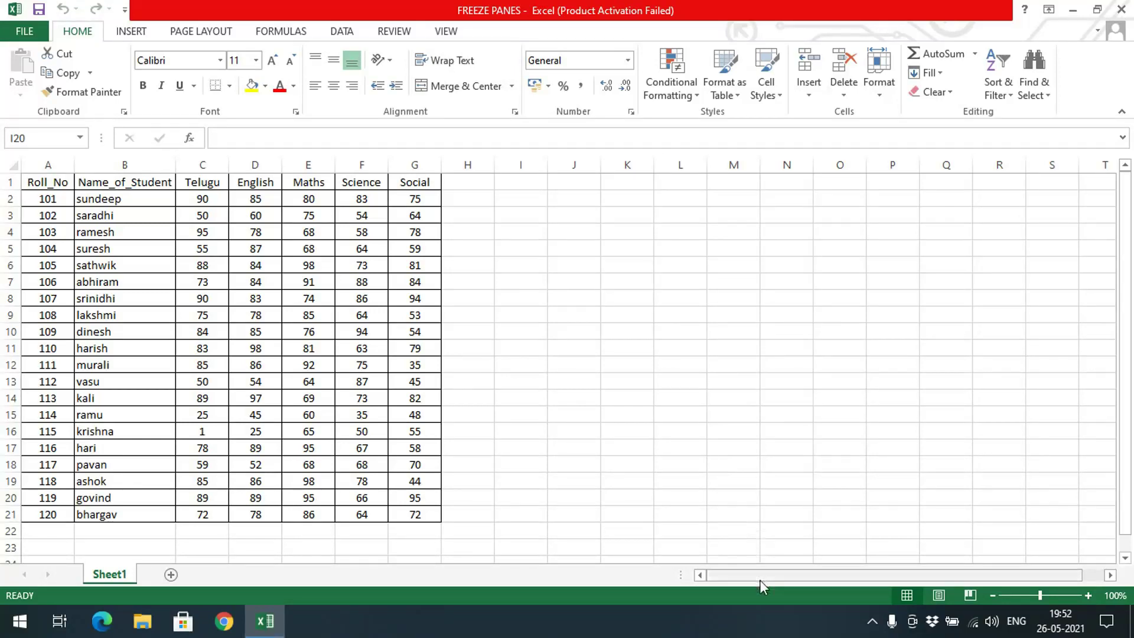
click(778, 577)
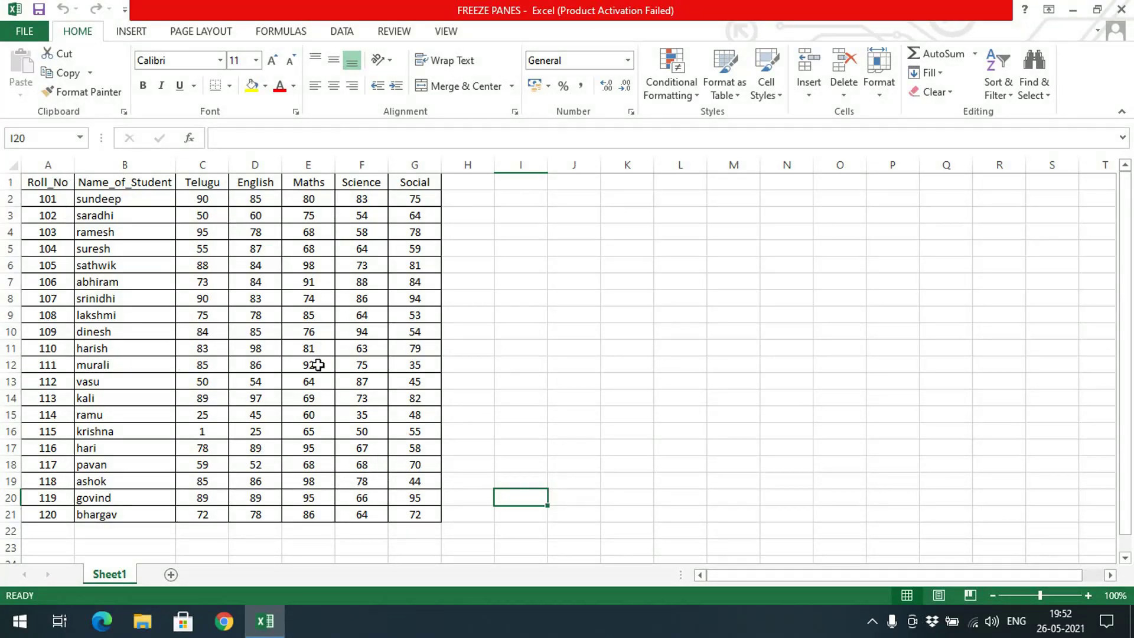
scroll(241, 283, down, 2)
scroll(71, 317, up, 2)
- Copy the names and marks in B2:G21 and paste them below the table at B22
drag(91, 198, 407, 514)
key(ctrl+c)
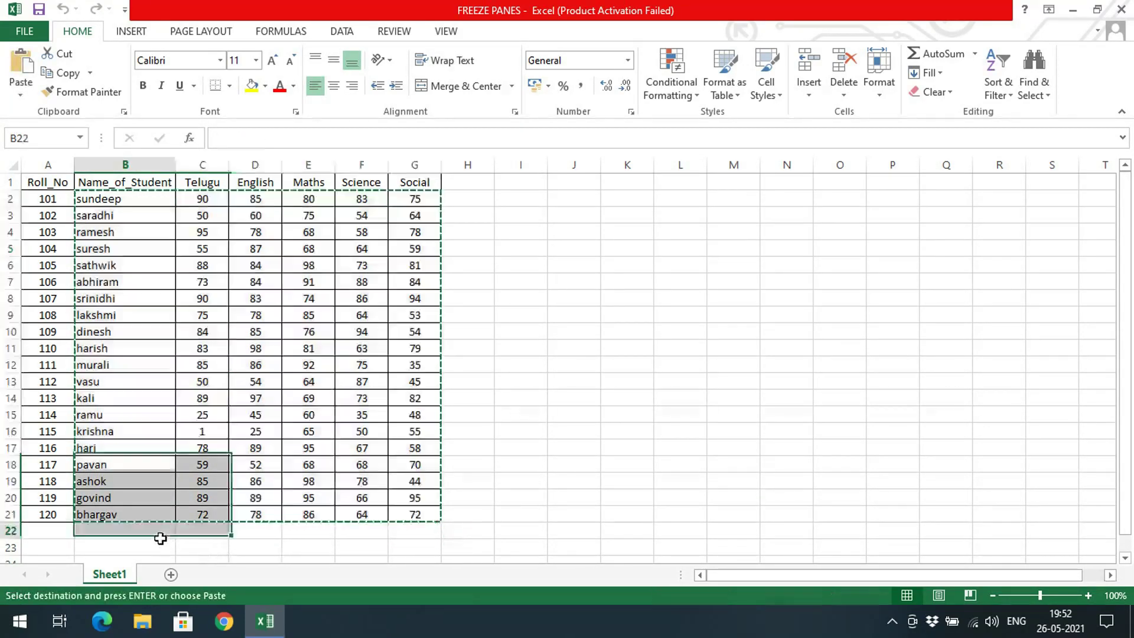
drag(162, 544, 160, 537)
scroll(207, 520, down, 5)
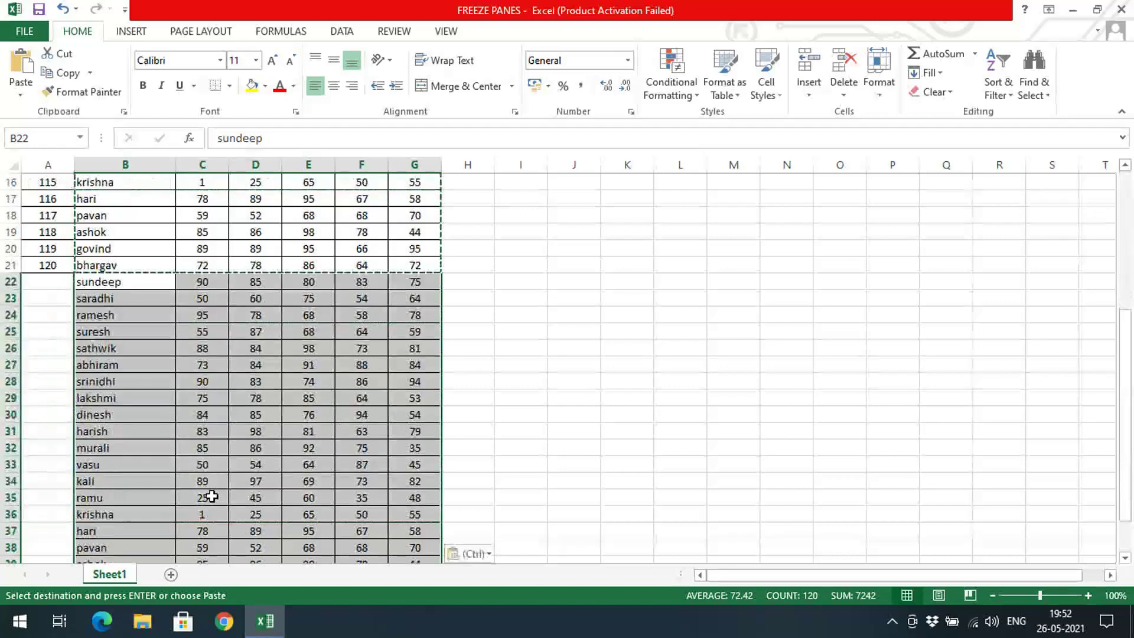
scroll(207, 520, up, 5)
- Extend the roll numbers down column A to 140 with the fill handle
click(56, 514)
drag(56, 498, 83, 354)
scroll(119, 435, up, 10)
scroll(235, 415, down, 1)
scroll(234, 415, up, 1)
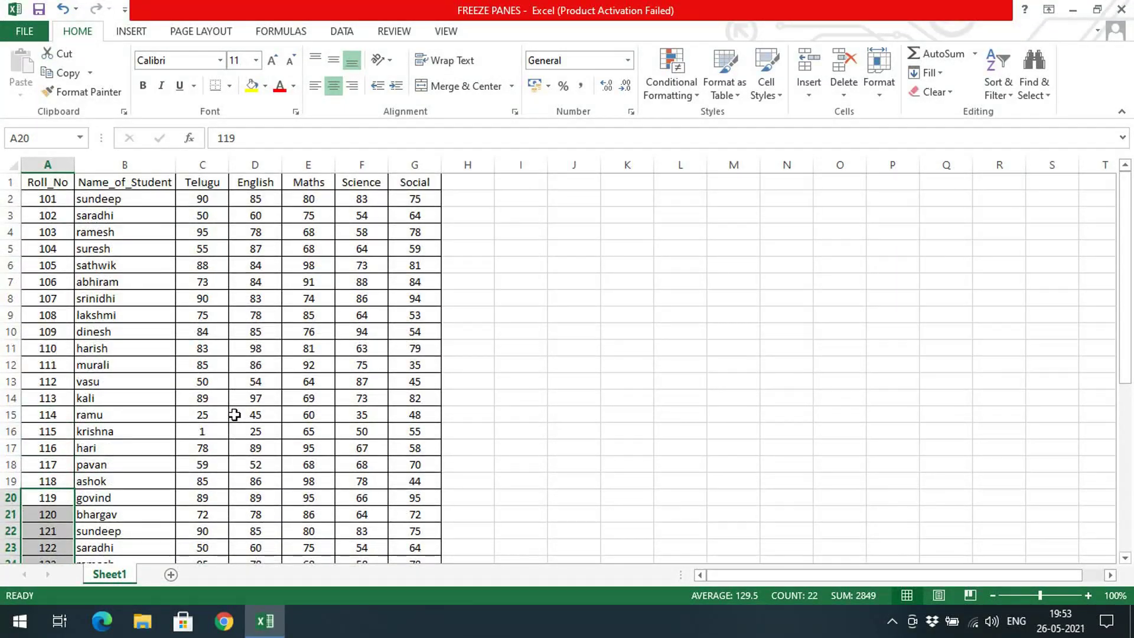
- Clear the duplicated subject marks in C24:G41
click(201, 546)
scroll(201, 545, down, 2)
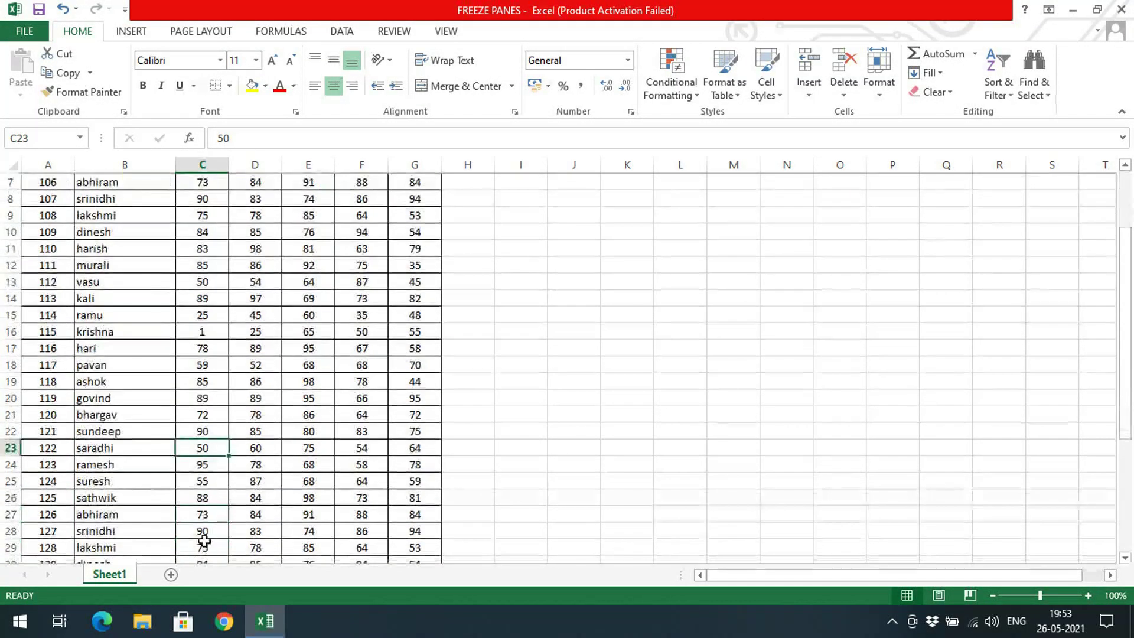
click(205, 462)
drag(204, 462, 417, 634)
key(Delete)
scroll(327, 509, up, 6)
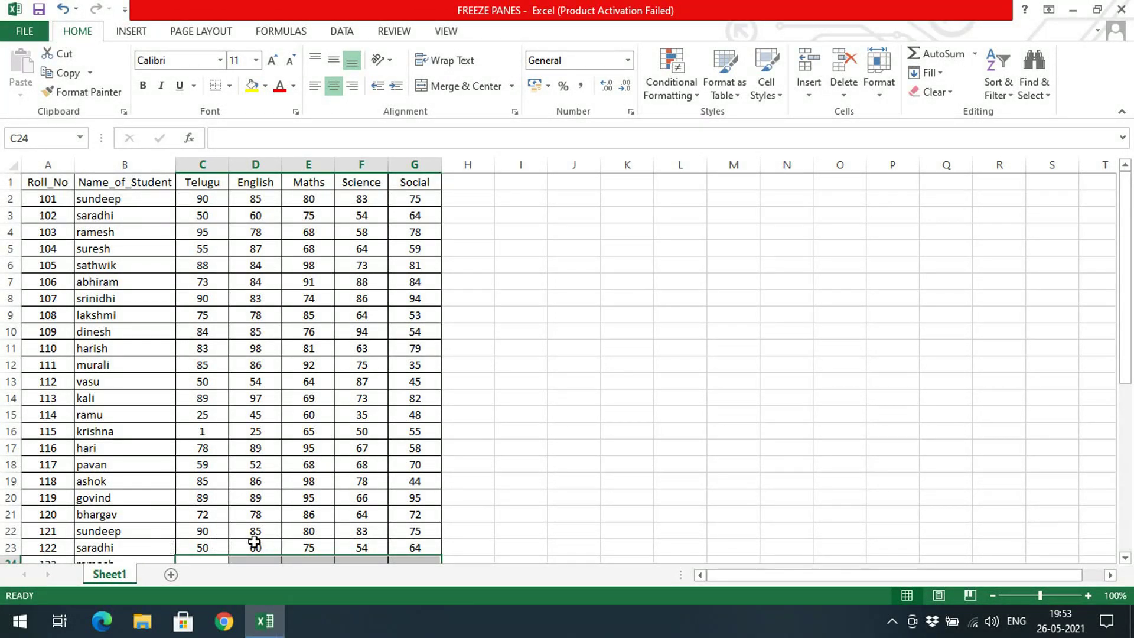
scroll(252, 542, down, 1)
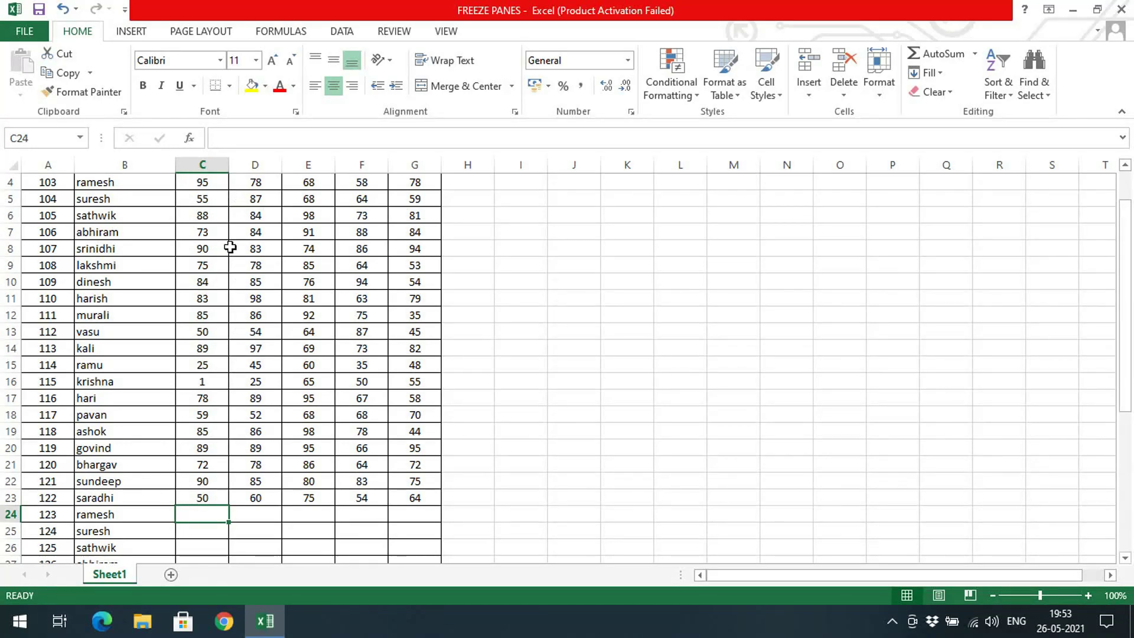
scroll(209, 297, up, 1)
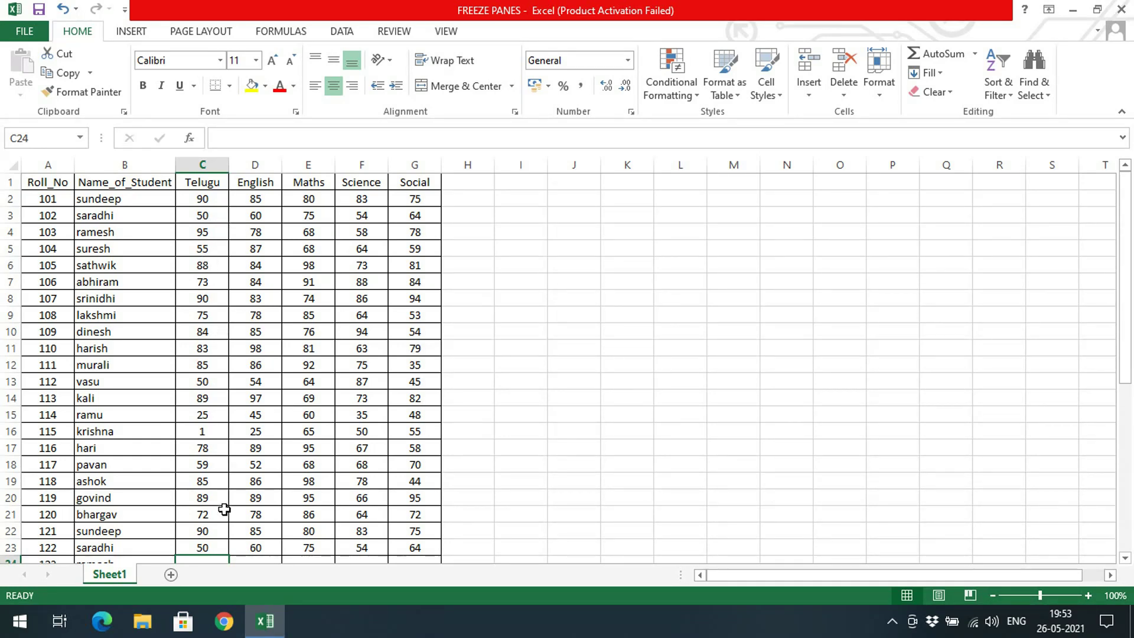
scroll(234, 488, down, 1)
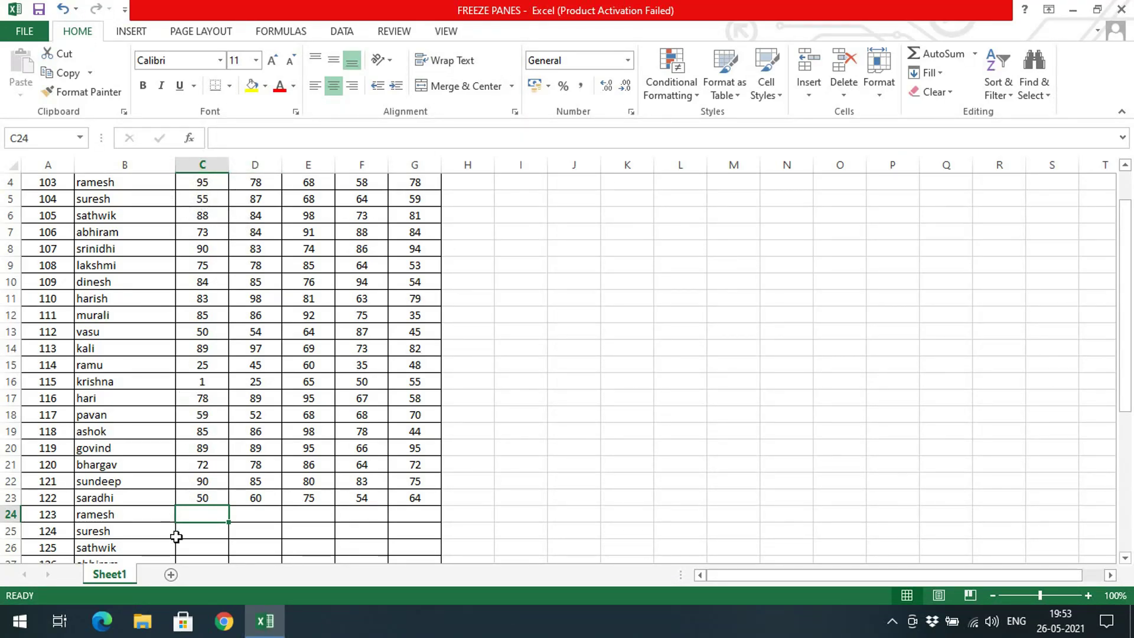
key(Down)
key(Down)
key(Down)
key(Down)
key(Down)
key(Down)
key(Down)
key(Down)
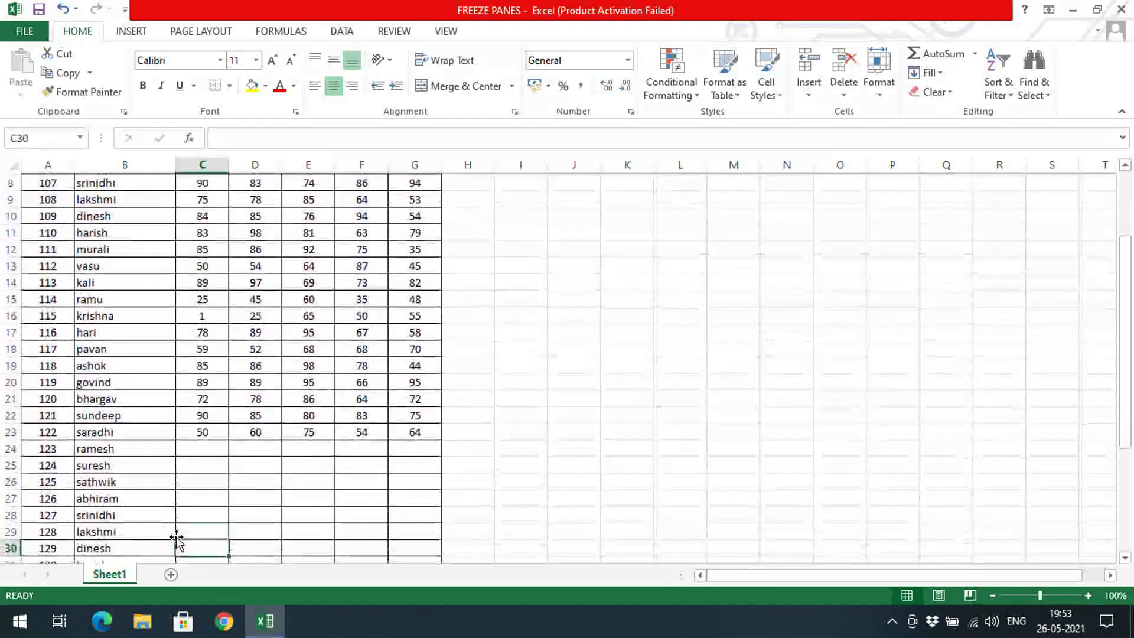
key(Down)
key(Up)
key(Up)
key(Up)
key(Up)
key(Up)
key(Up)
key(Up)
key(Up)
key(Up)
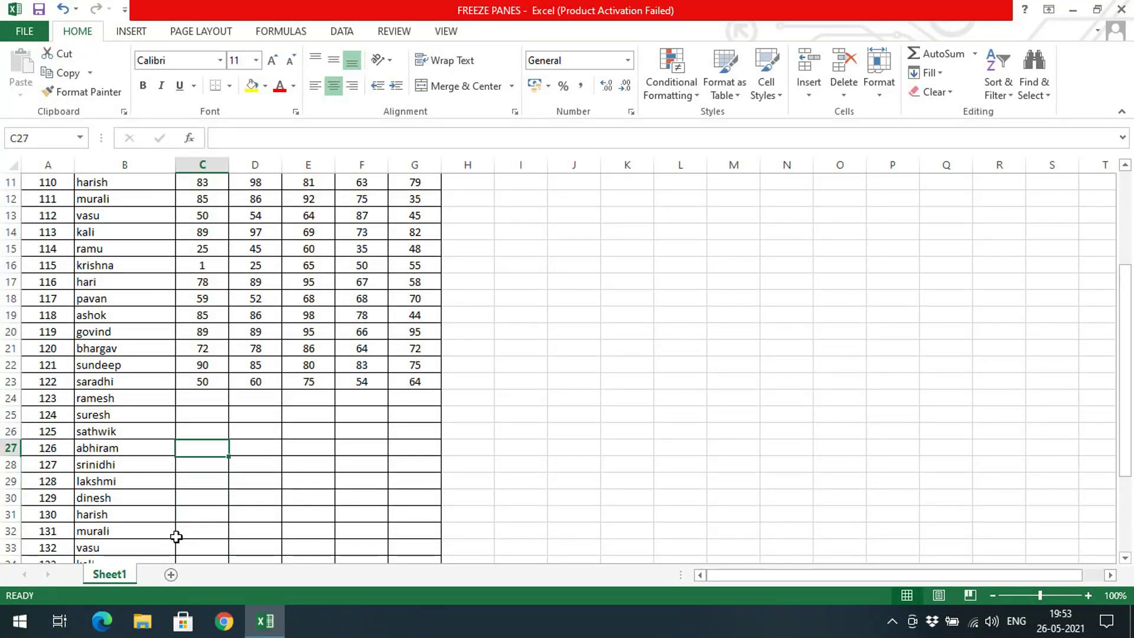
key(Up)
key(Up)
key(Up)
key(Up)
key(Up)
key(Up)
key(Up)
key(Up)
key(Up)
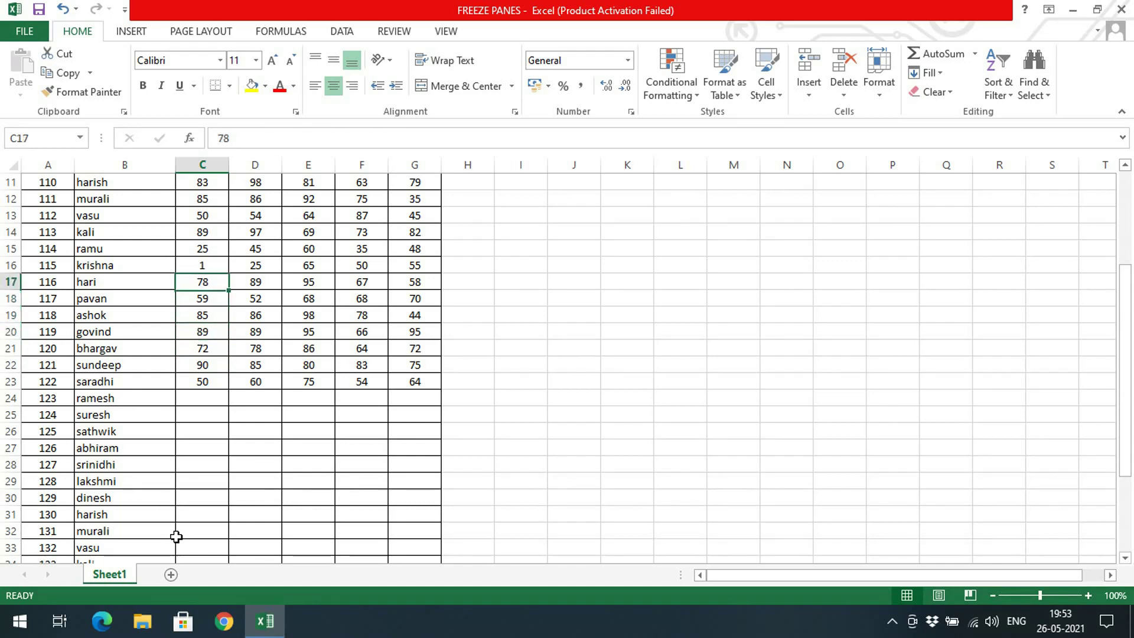
scroll(188, 305, up, 4)
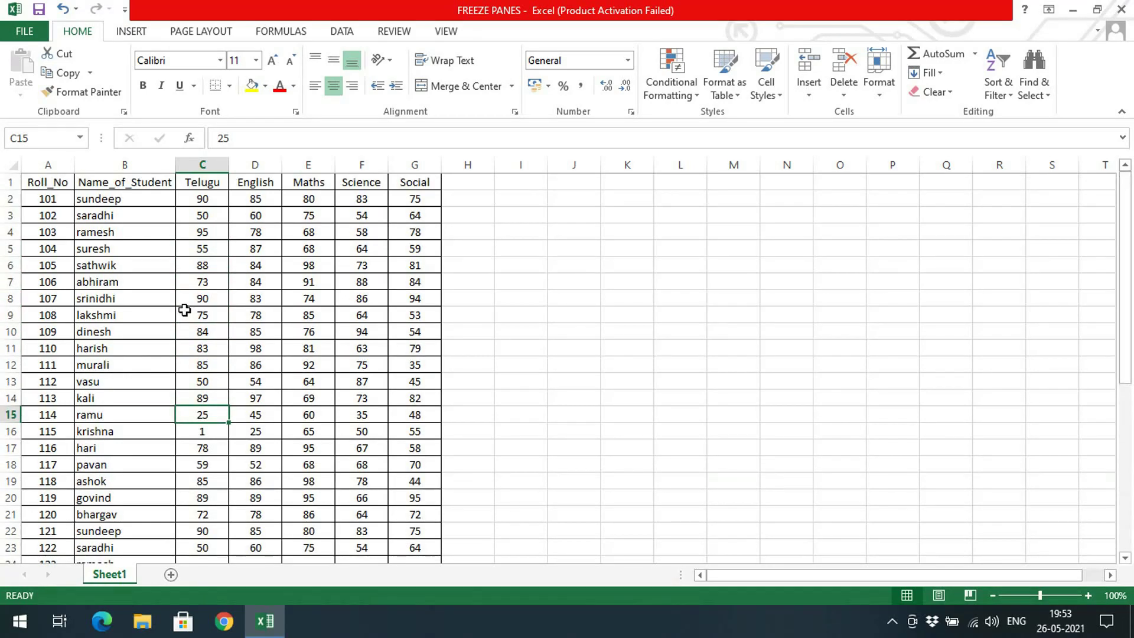
drag(40, 188, 416, 188)
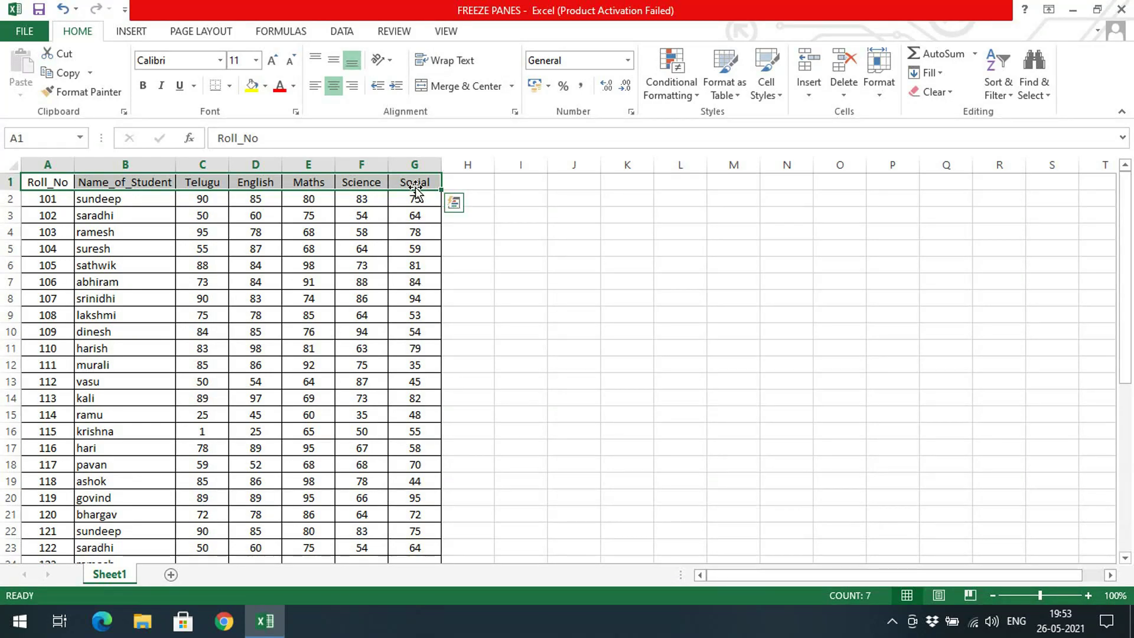
scroll(327, 376, down, 5)
scroll(328, 376, down, 2)
scroll(328, 375, up, 6)
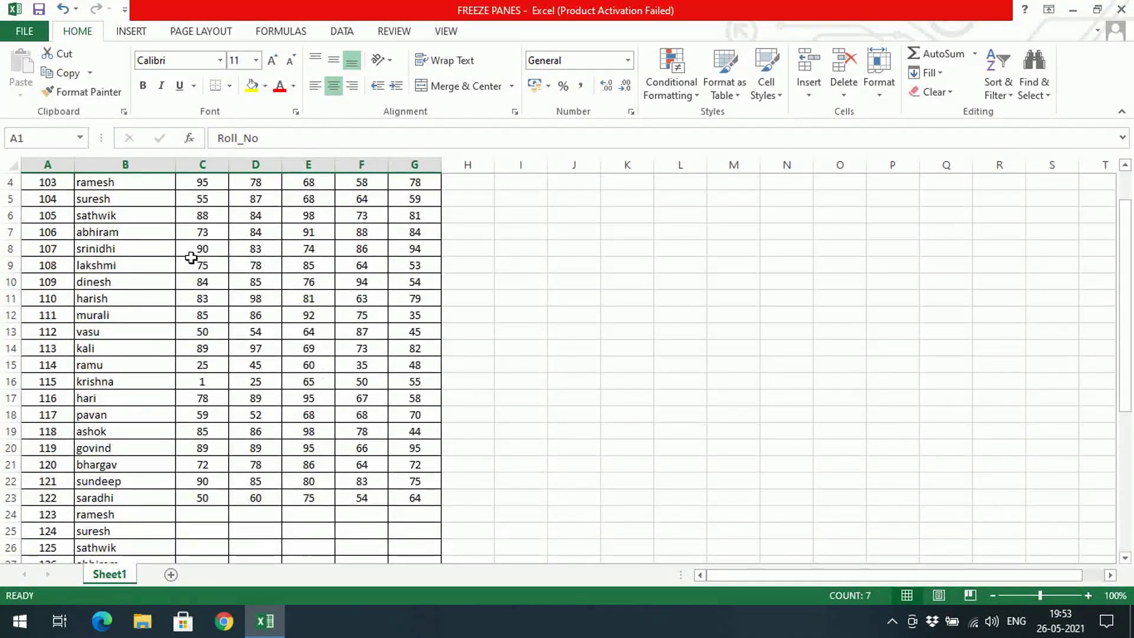
scroll(191, 257, up, 1)
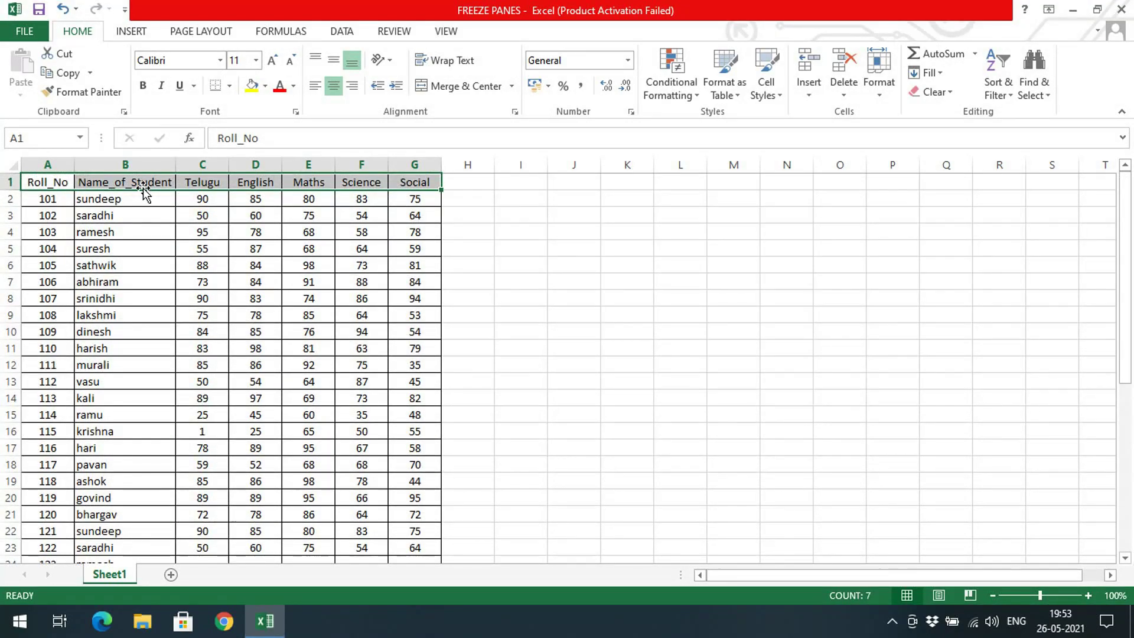
click(172, 230)
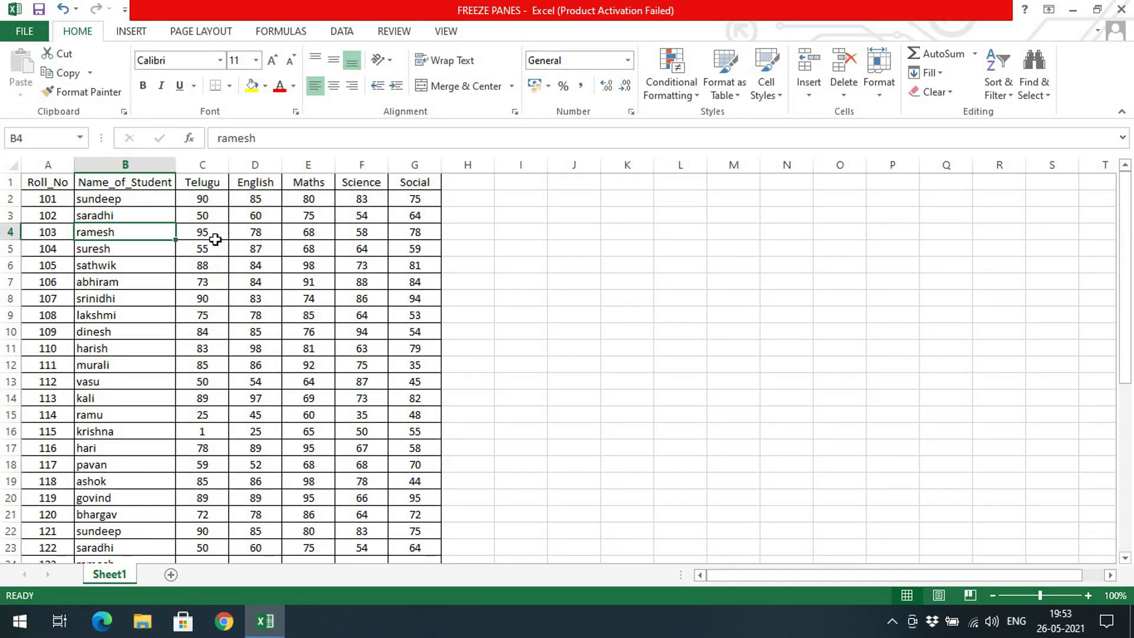
- On the View tab, apply Freeze Panes > Freeze Top Row to lock the header row
click(447, 33)
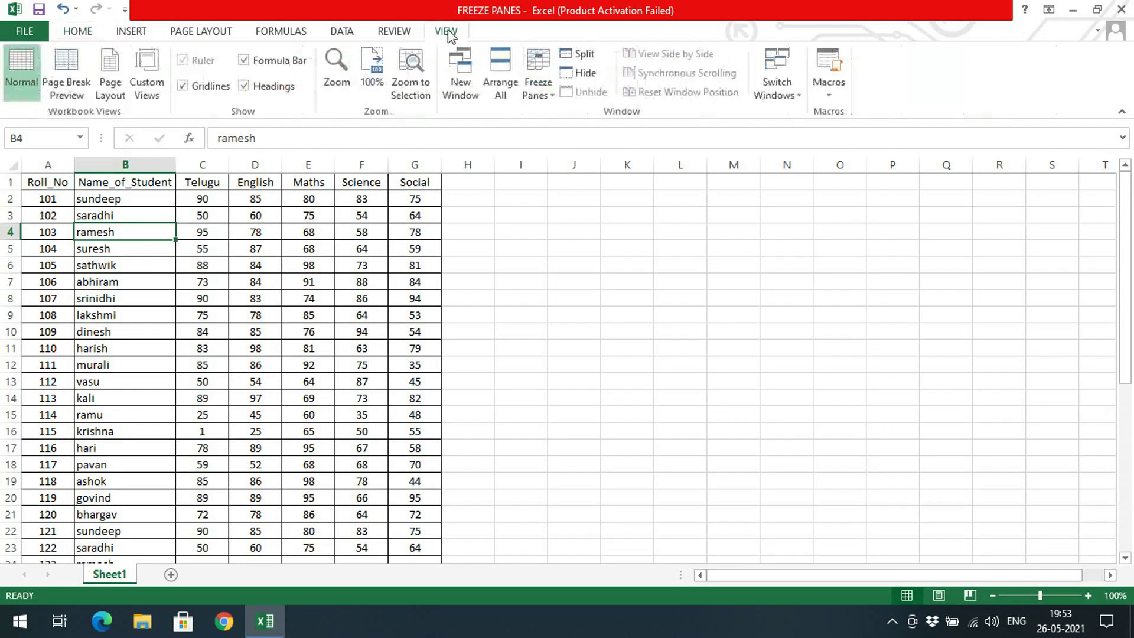
click(552, 98)
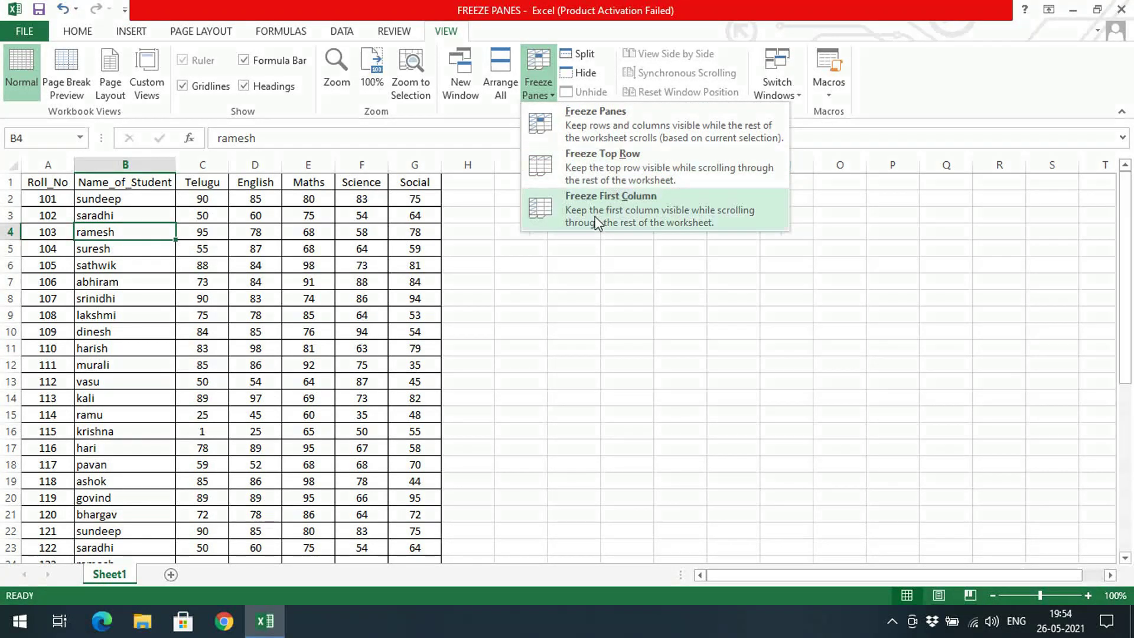
click(152, 207)
drag(57, 175, 428, 177)
click(533, 195)
click(537, 88)
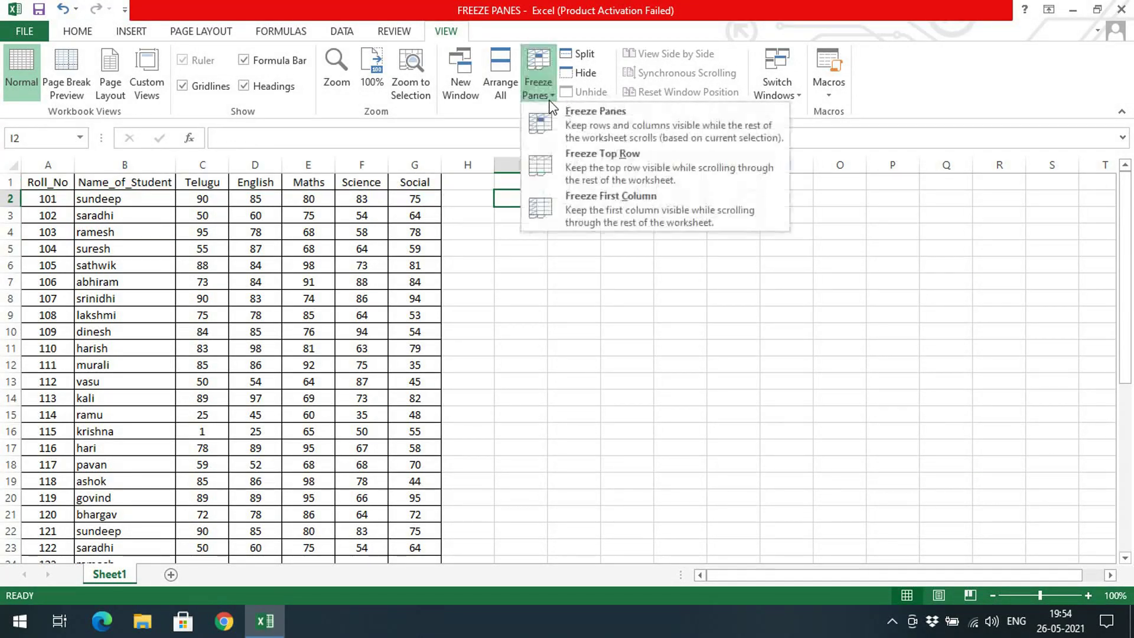
click(565, 155)
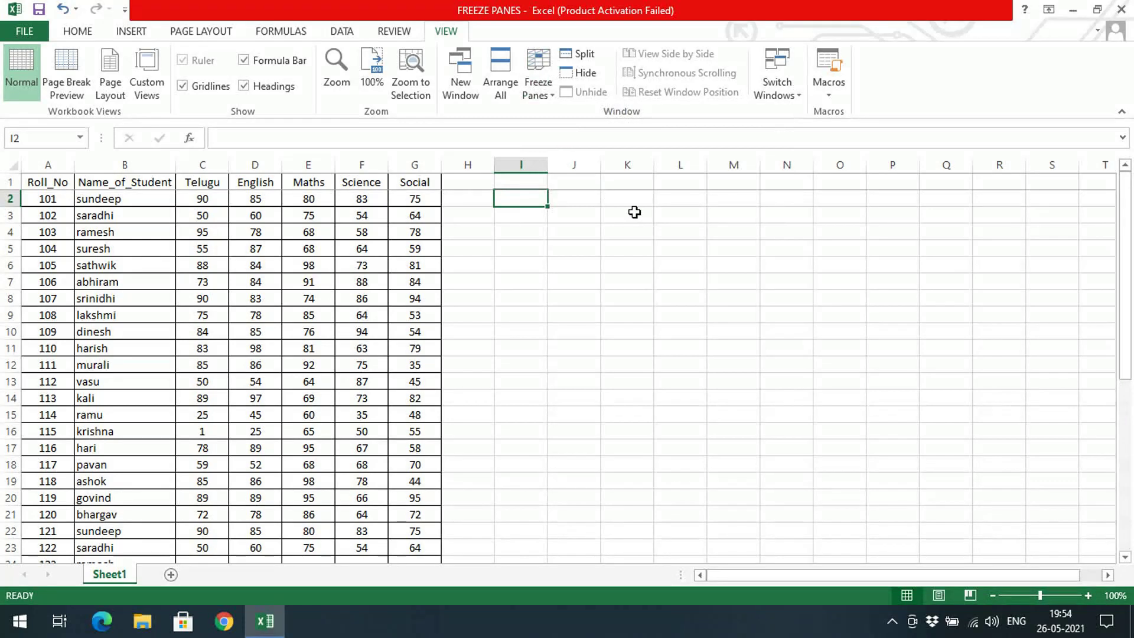
- Scroll down through the student rows to check the header row stays frozen
click(660, 214)
drag(35, 182, 476, 176)
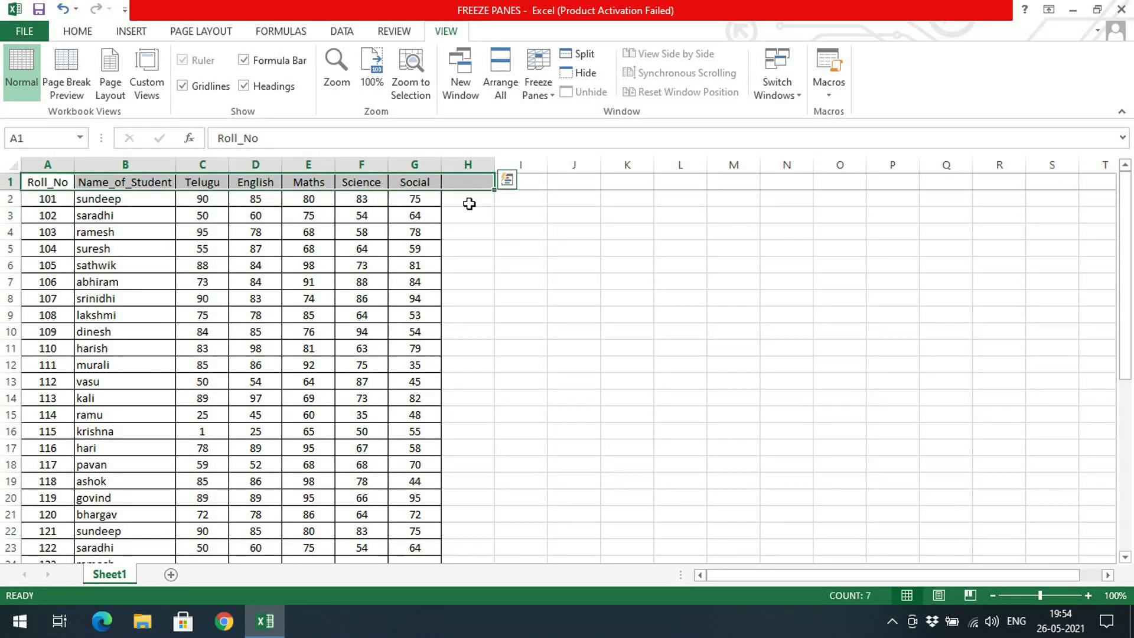
click(468, 201)
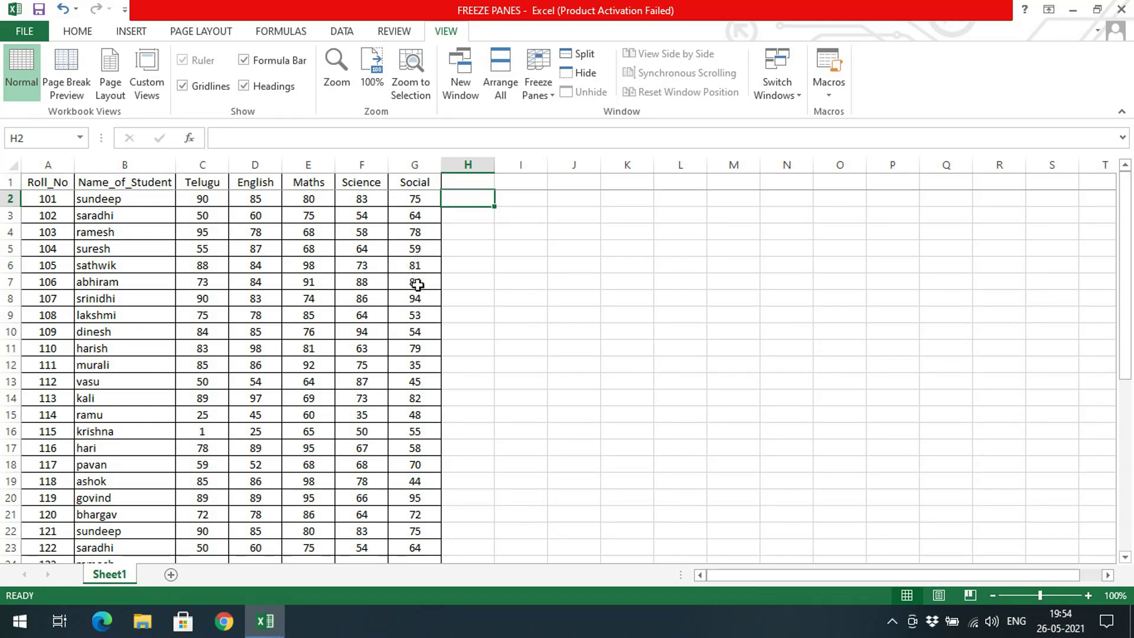
scroll(417, 285, down, 4)
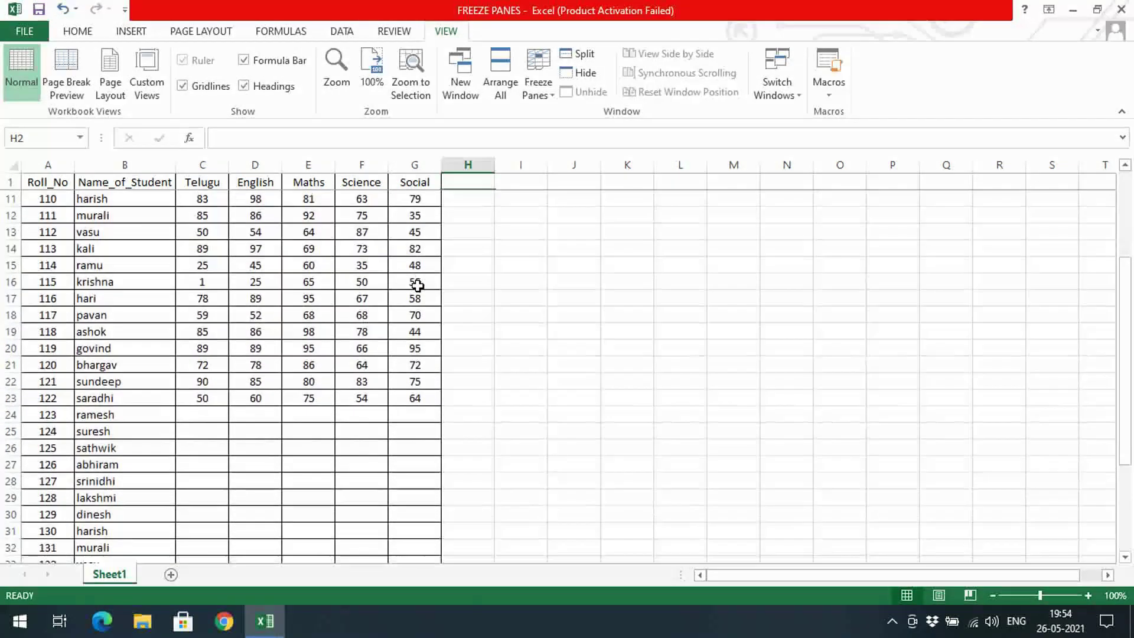
scroll(417, 285, down, 1)
scroll(142, 248, down, 3)
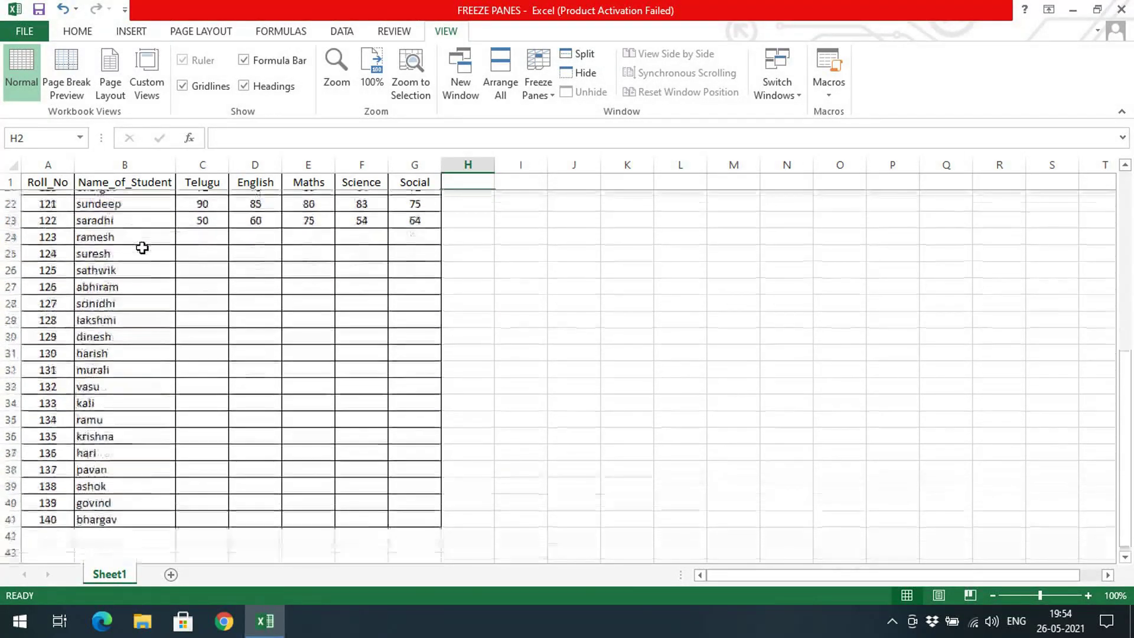
scroll(143, 248, up, 3)
scroll(142, 248, down, 2)
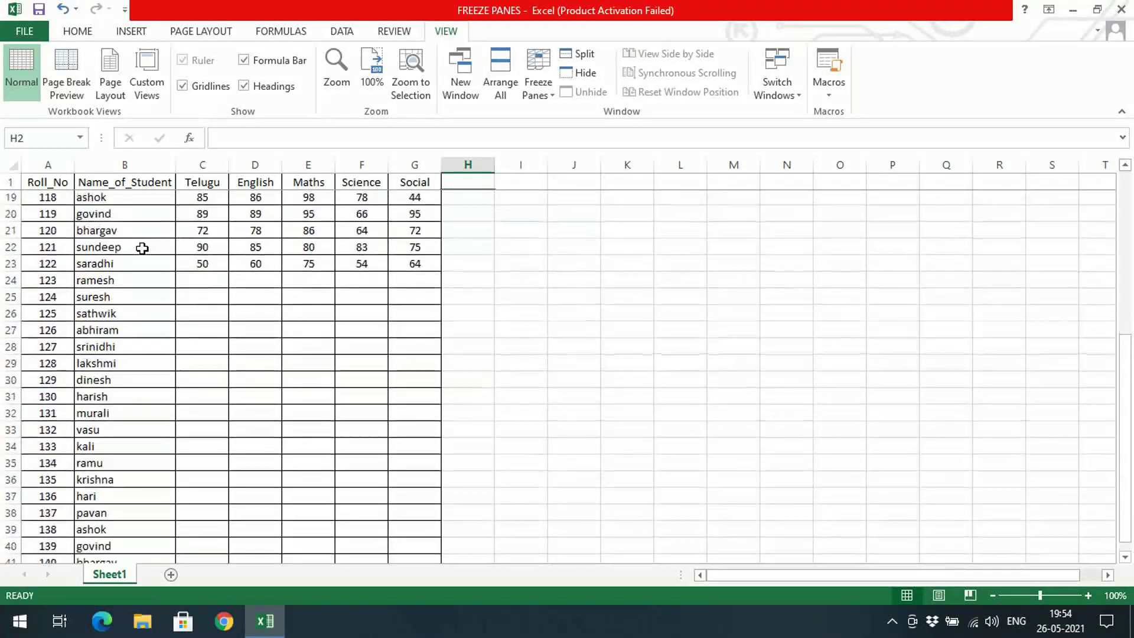
click(204, 215)
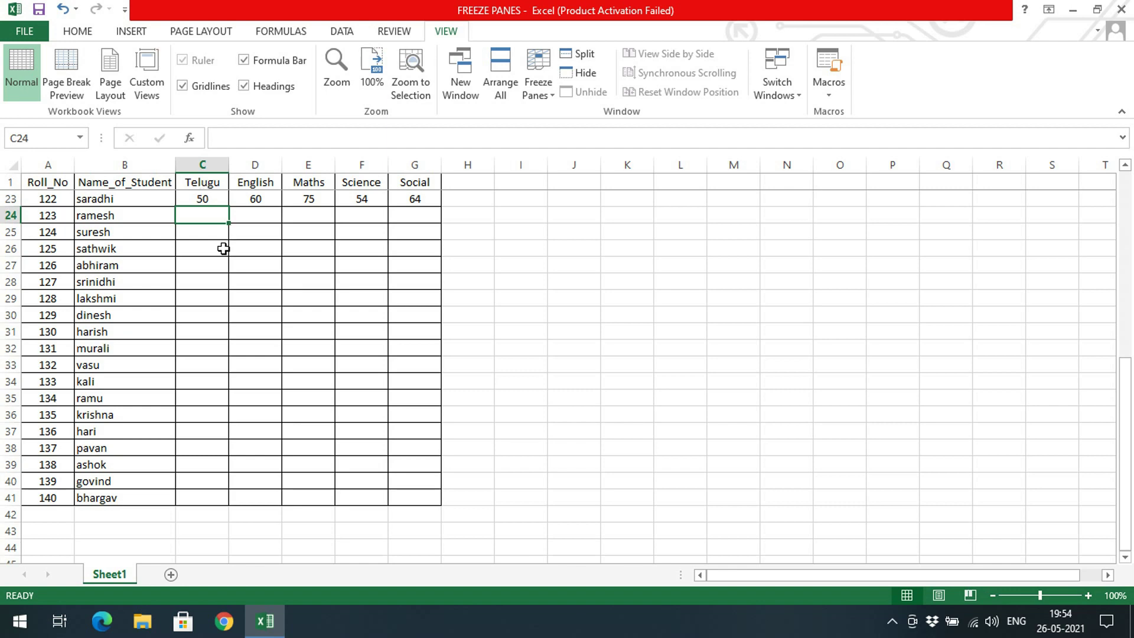
scroll(223, 249, up, 7)
- Choose Unfreeze Panes and scroll to see the header row scroll away
click(538, 86)
click(550, 123)
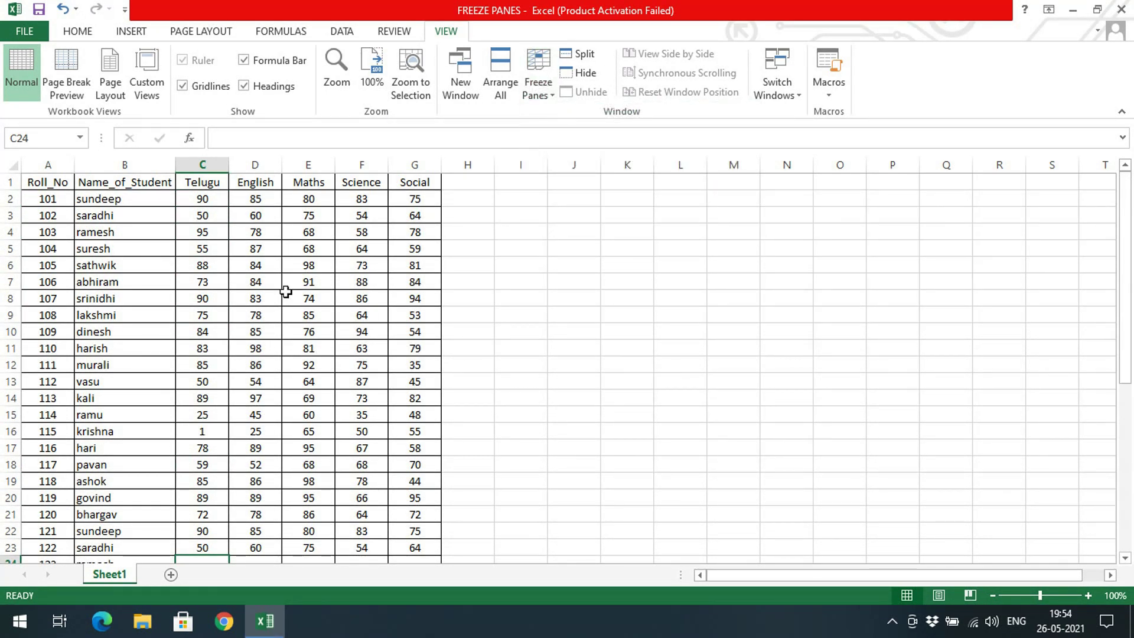
scroll(286, 292, down, 2)
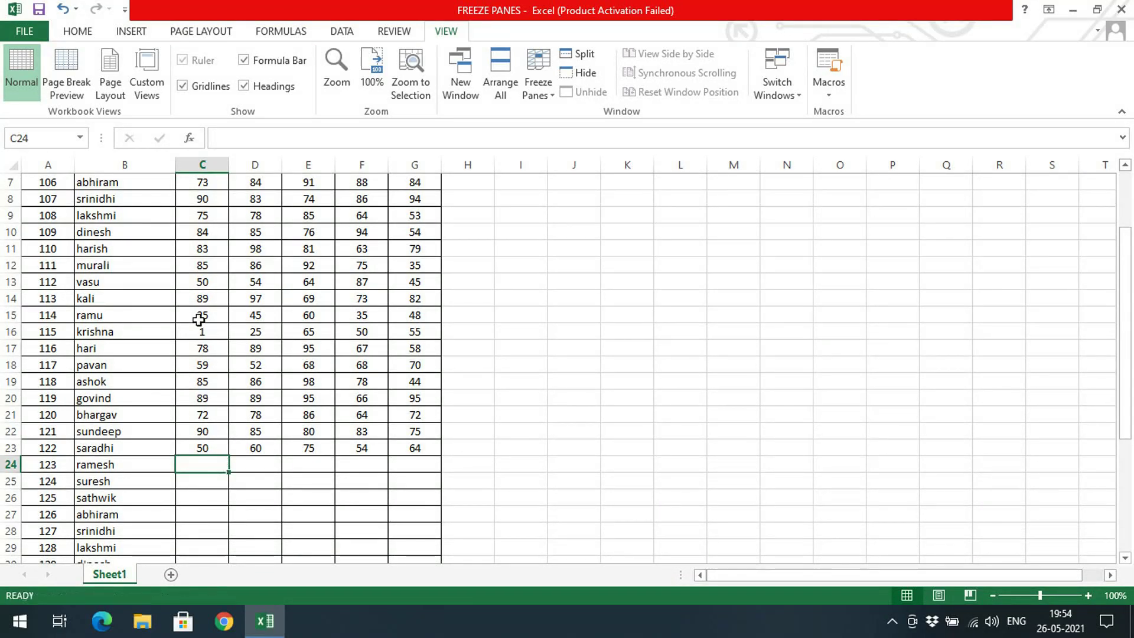
click(210, 188)
click(215, 464)
scroll(215, 413, up, 2)
scroll(195, 278, down, 2)
- Select cells D24, F24 and G23 while scrolling up and down the unfrozen sheet
click(264, 459)
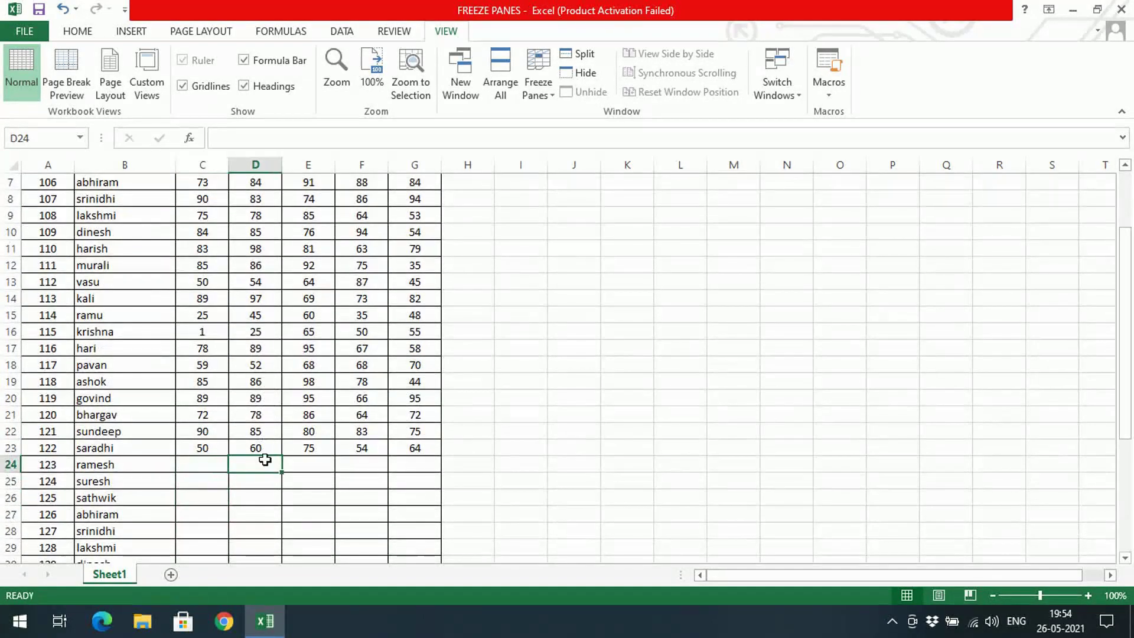
scroll(270, 459, up, 2)
scroll(307, 304, down, 5)
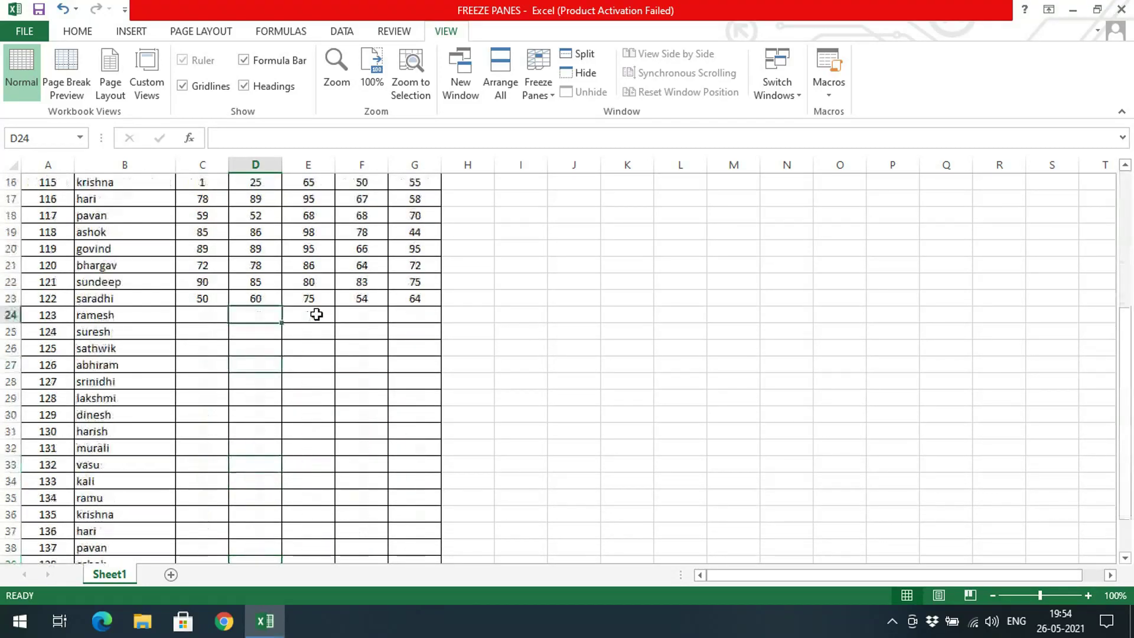
click(361, 330)
click(352, 313)
scroll(372, 362, up, 5)
scroll(374, 362, down, 5)
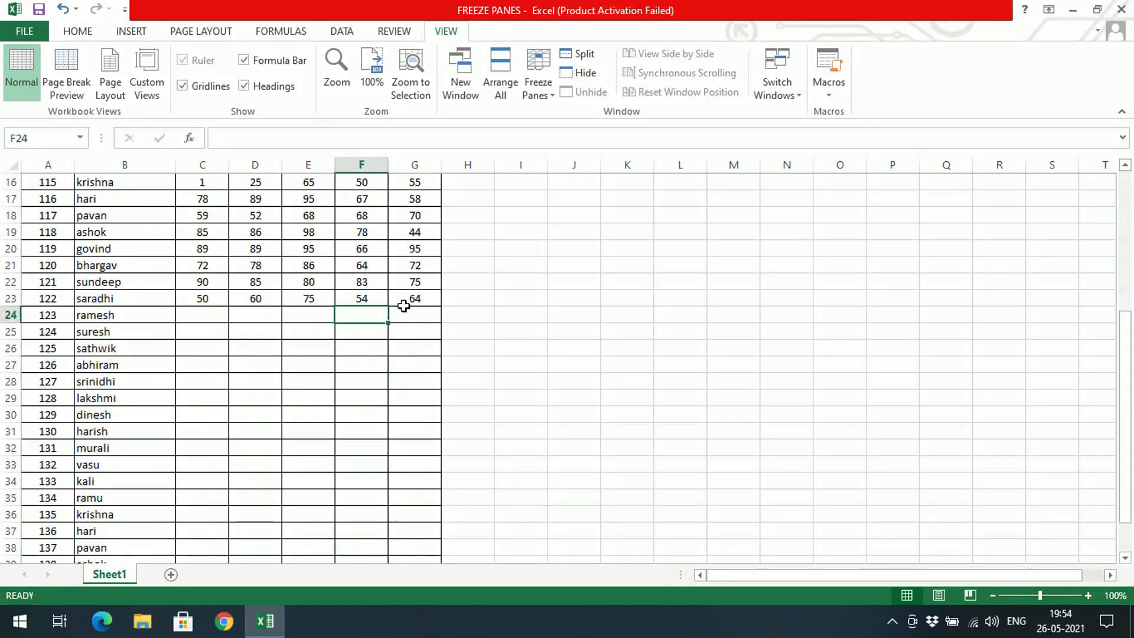
click(400, 300)
scroll(406, 322, up, 5)
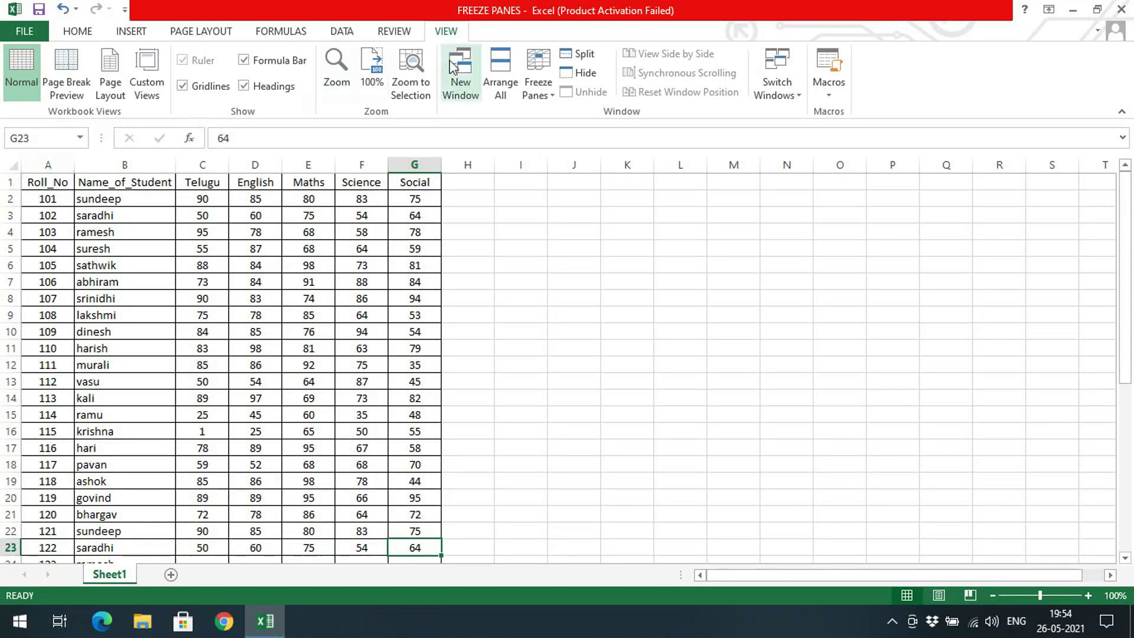
- Re-apply Freeze Top Row and scroll down and back to confirm the headers stay fixed
click(538, 86)
click(587, 164)
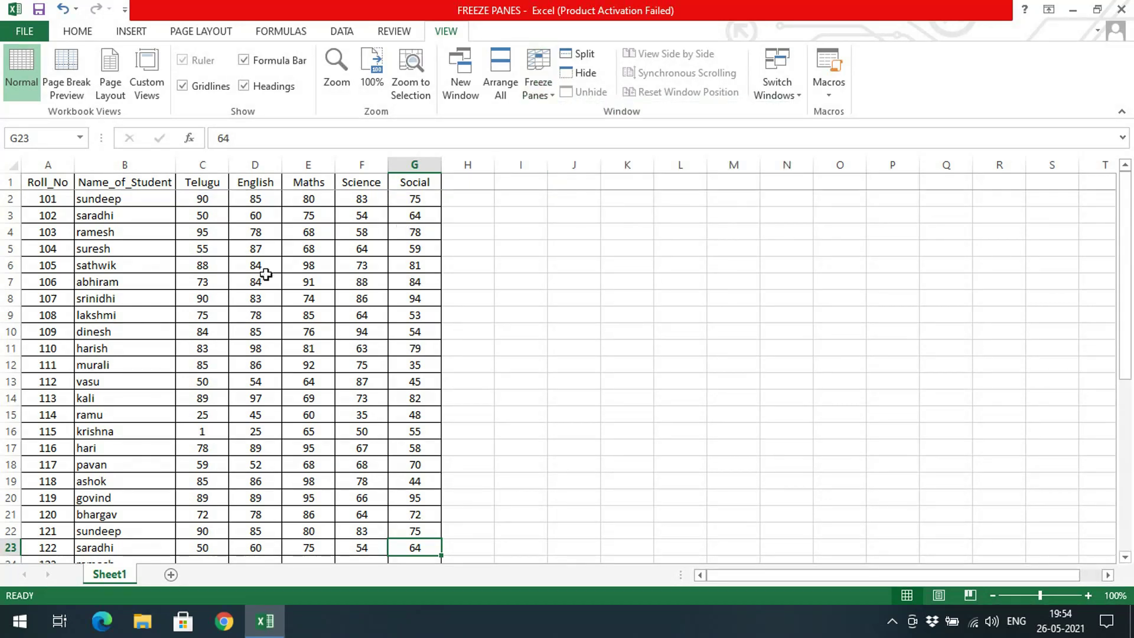
scroll(265, 273, down, 2)
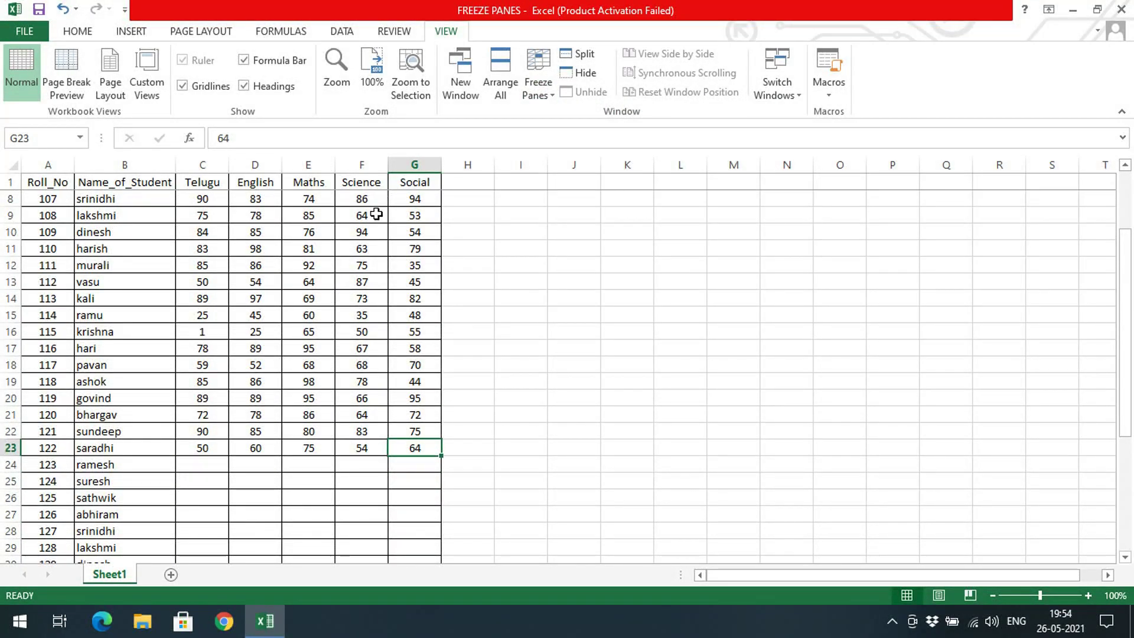
scroll(376, 214, down, 1)
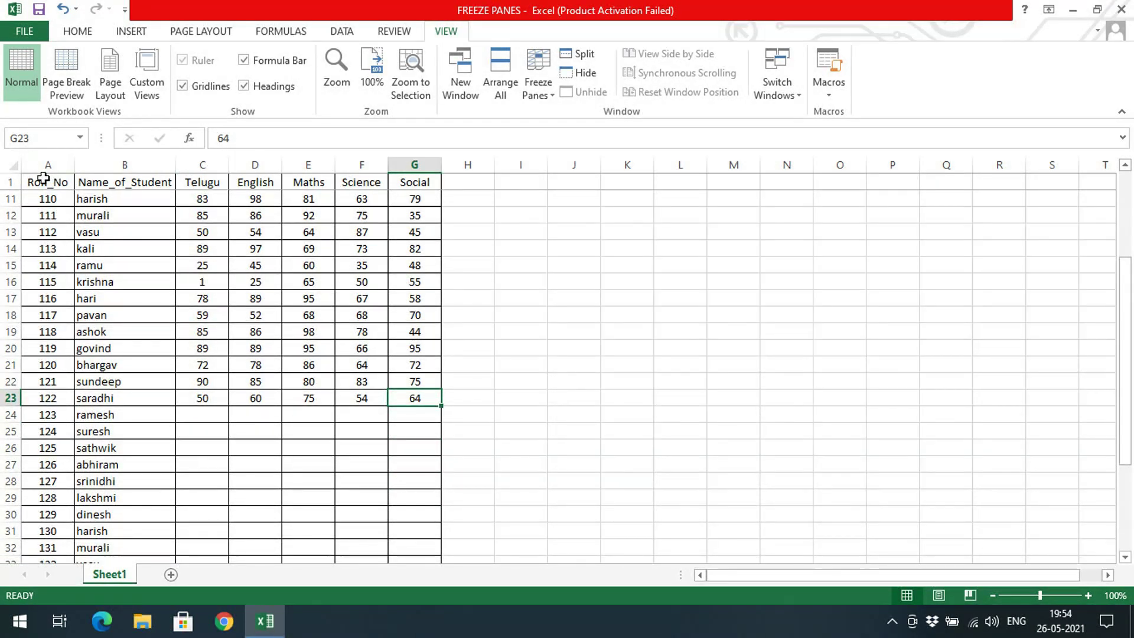
scroll(322, 191, up, 3)
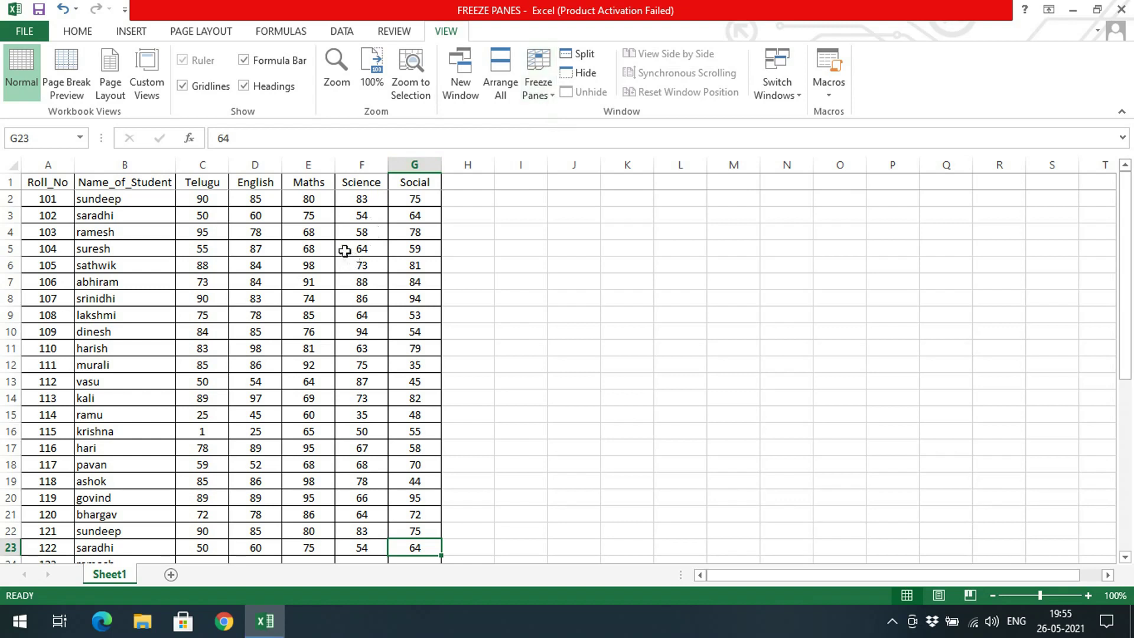
- Choose Unfreeze Panes from the Freeze Panes list, then select cell J2
click(549, 95)
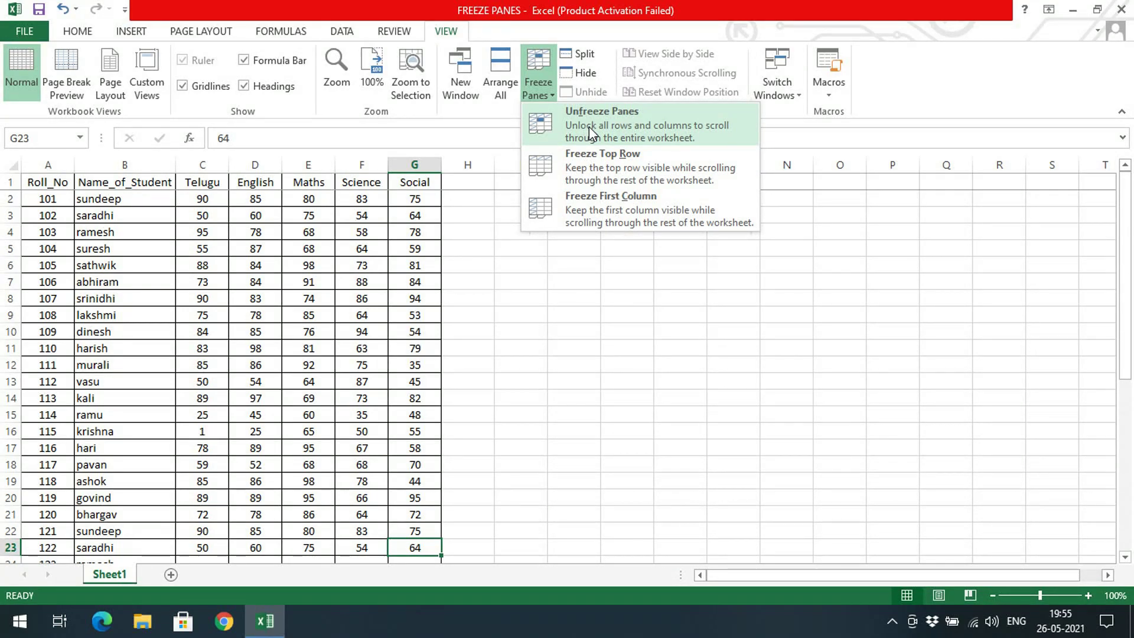
click(589, 126)
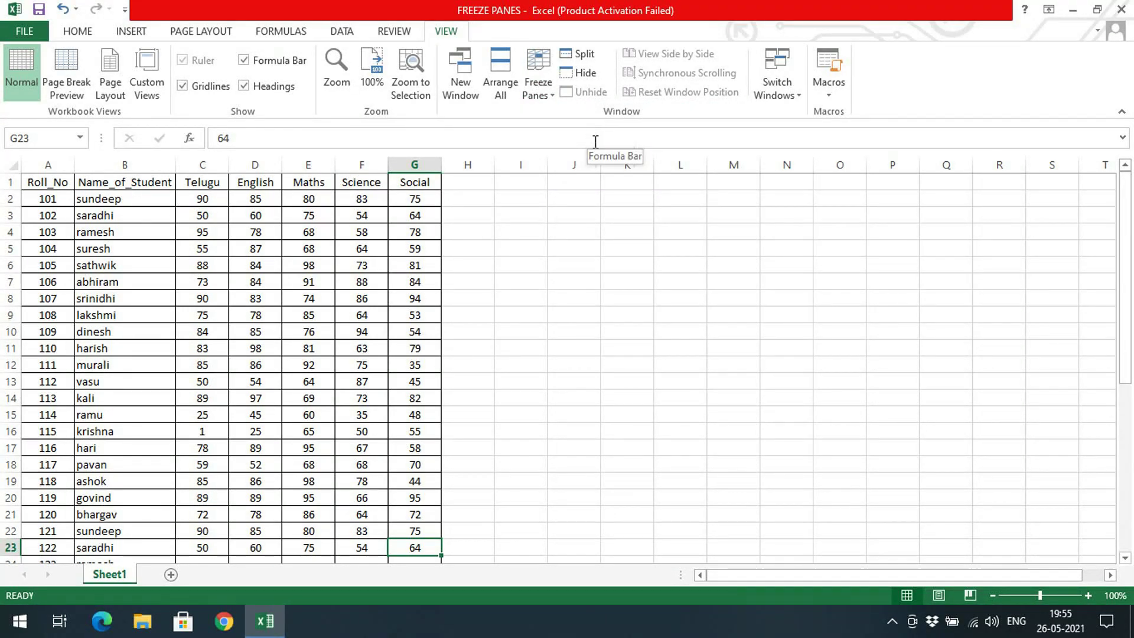
click(582, 200)
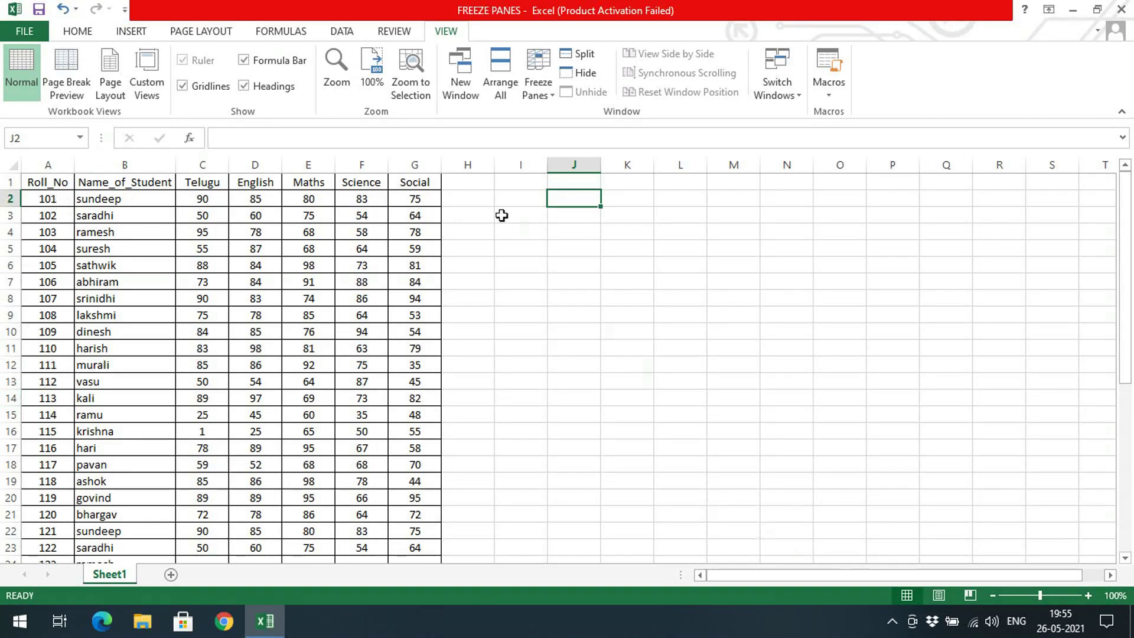
- Copy the five subject mark columns C:G and paste them starting at H1
drag(220, 185, 435, 534)
key(ctrl+c)
scroll(539, 400, up, 7)
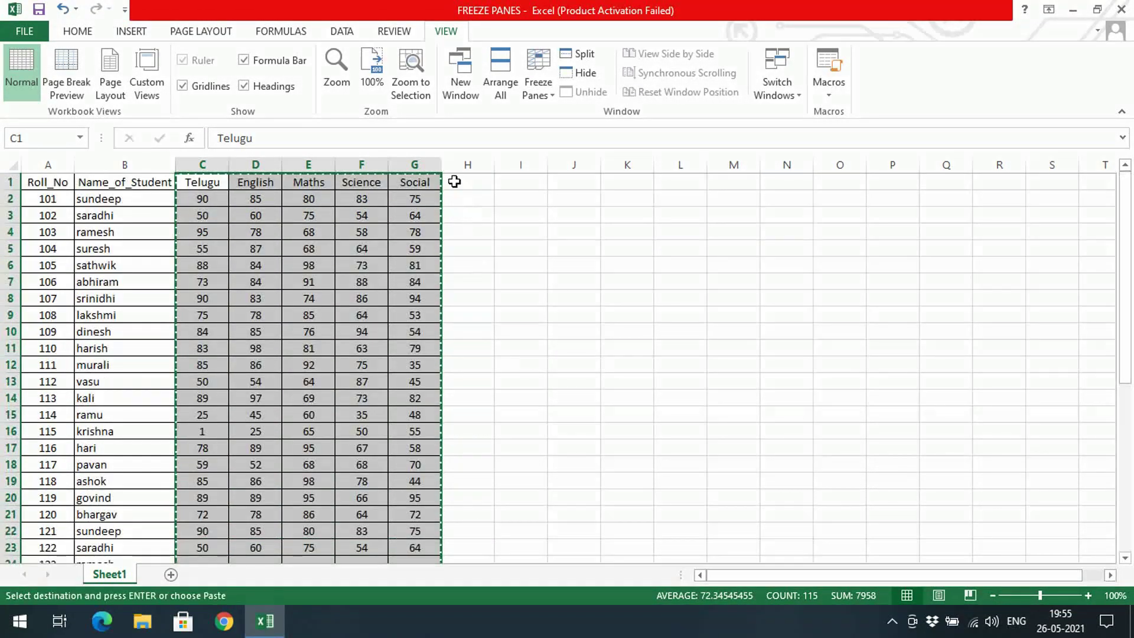
click(452, 178)
key(ctrl+v)
- Paste three more copies of the subject columns at M1, R1 and W1
click(734, 184)
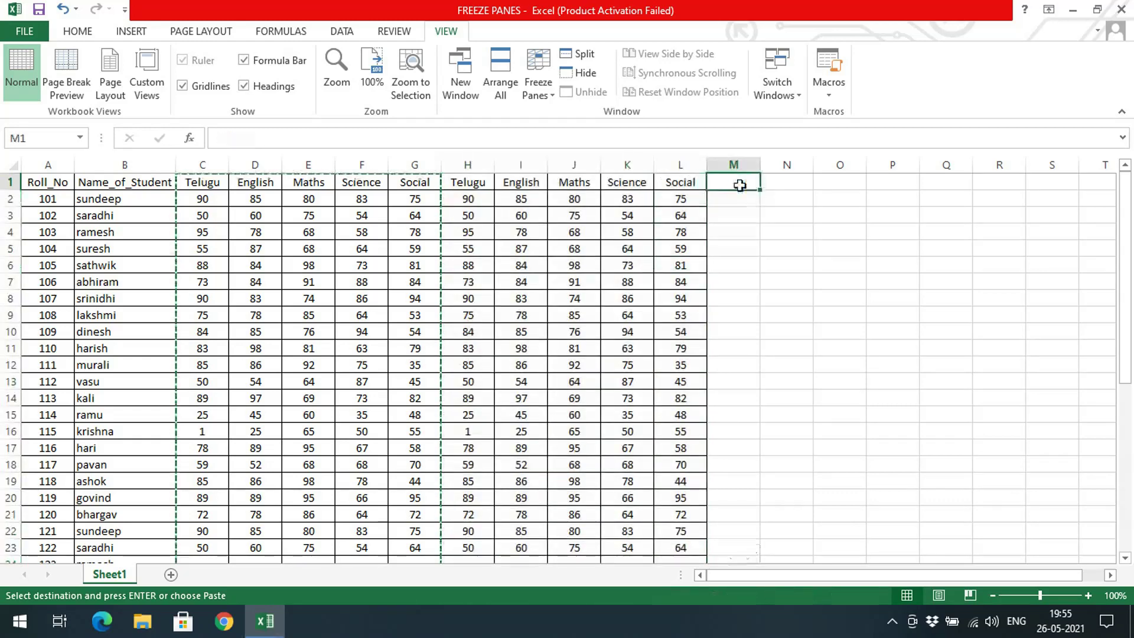
key(ctrl+v)
click(1001, 184)
key(ctrl+v)
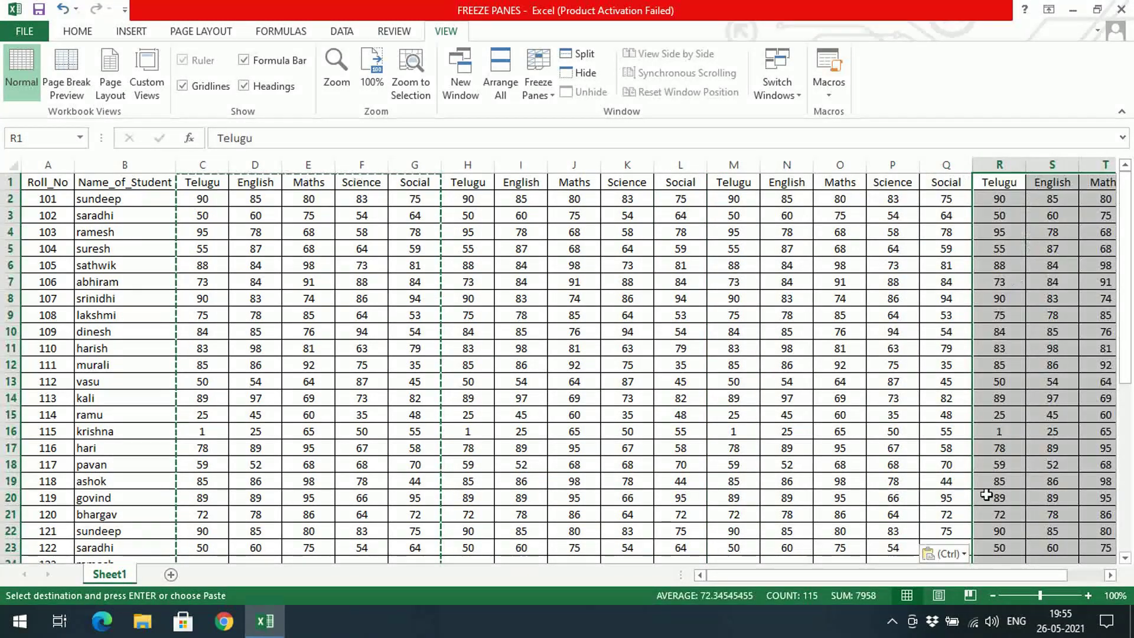
drag(998, 580, 1100, 578)
click(1099, 182)
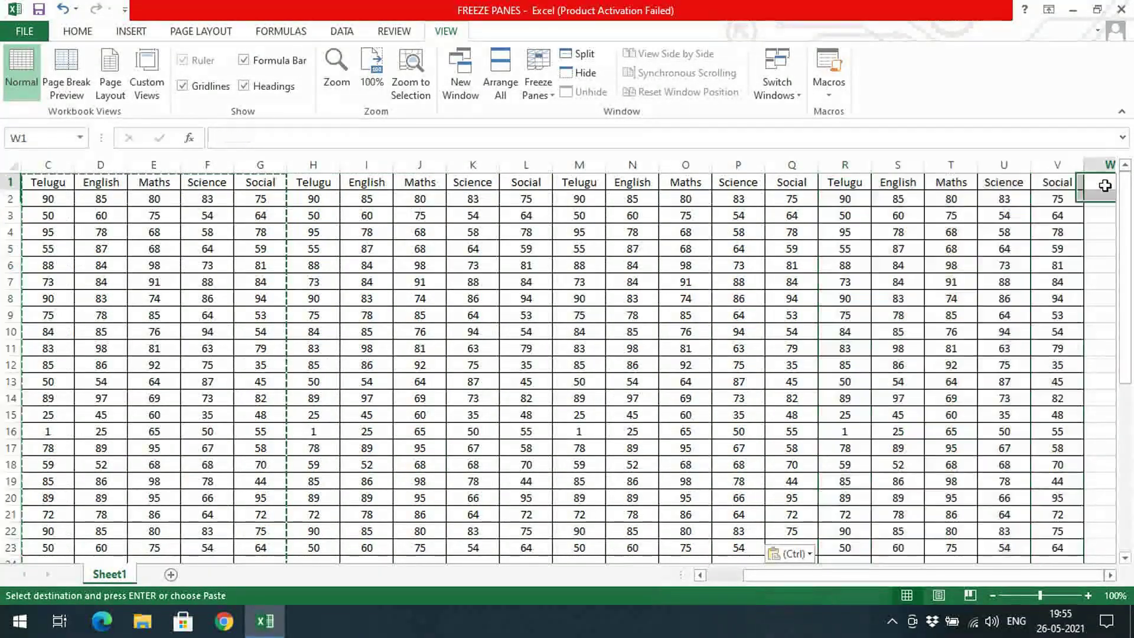
key(ctrl+v)
- Scroll the sheet back left so the roll numbers and student names show again
drag(830, 577, 697, 577)
click(125, 222)
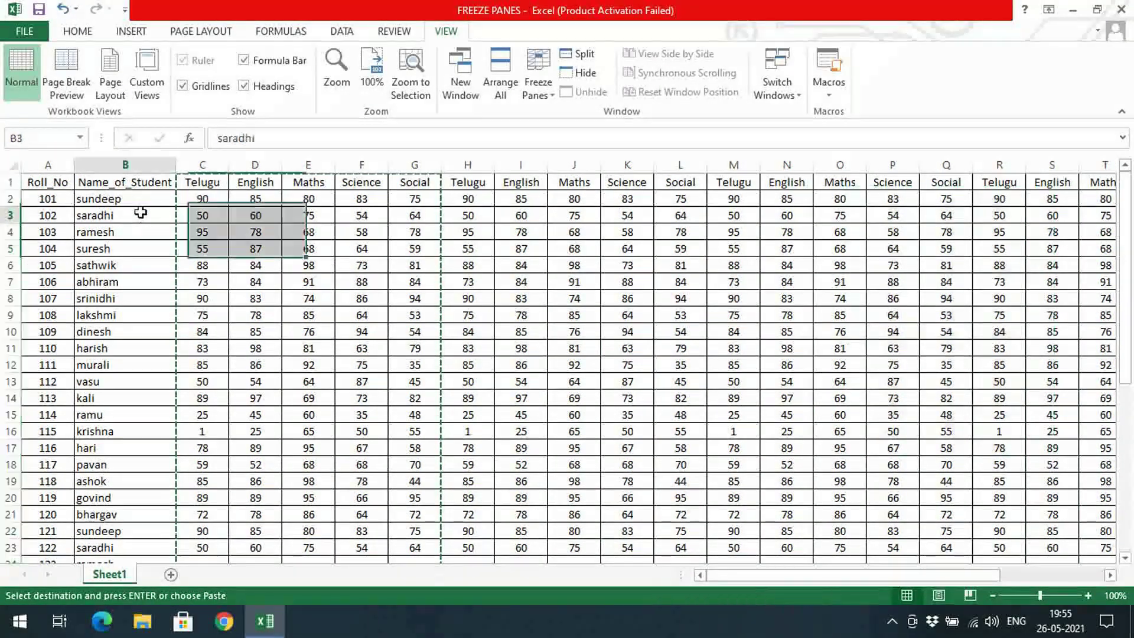
click(887, 205)
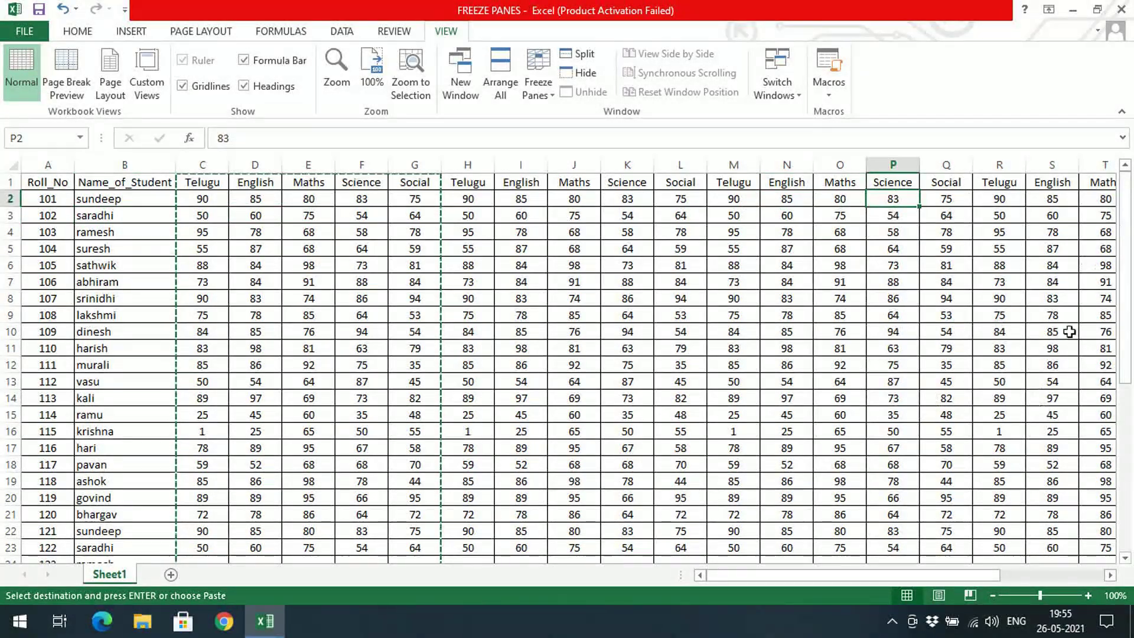
drag(865, 580, 959, 581)
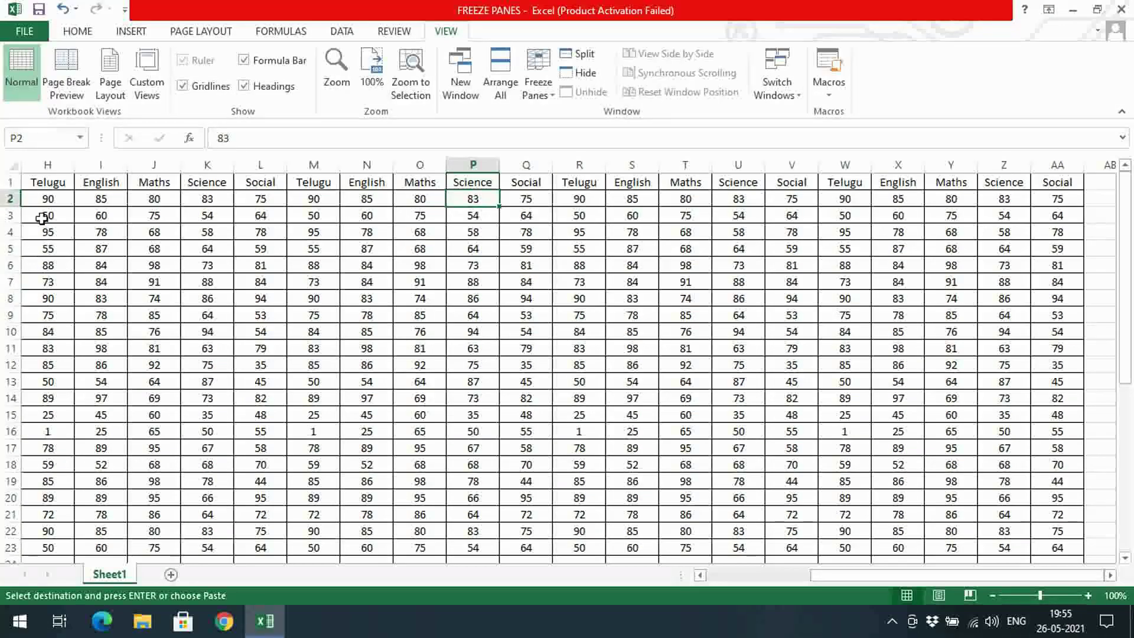
drag(825, 578, 690, 577)
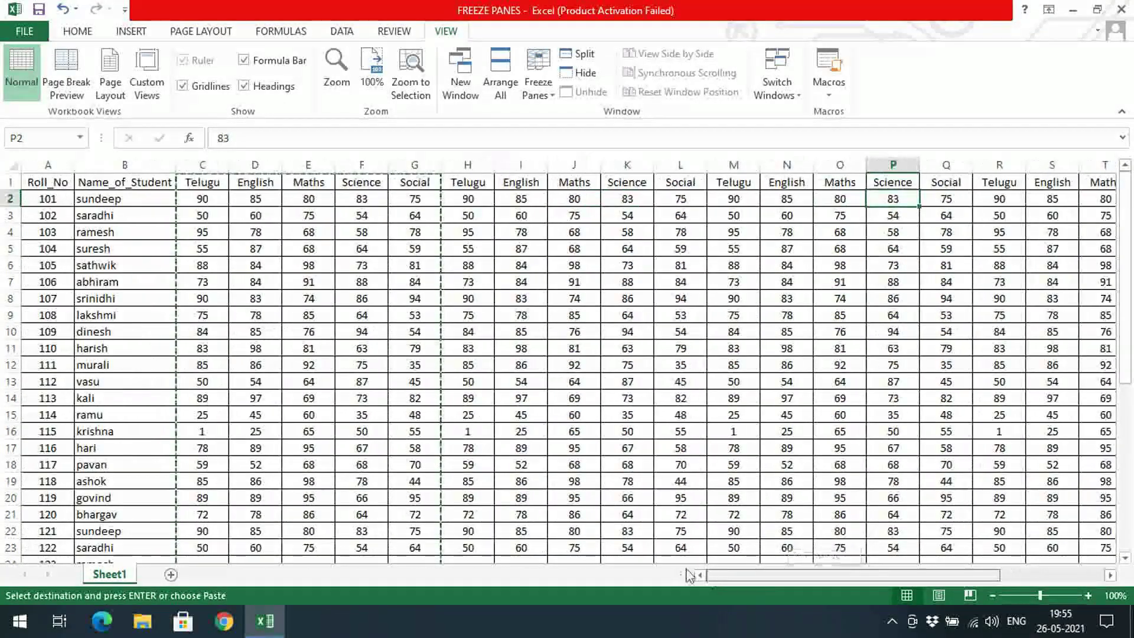
- Apply Freeze First Column and scroll right to column AA and back to confirm Roll_No stays
click(537, 87)
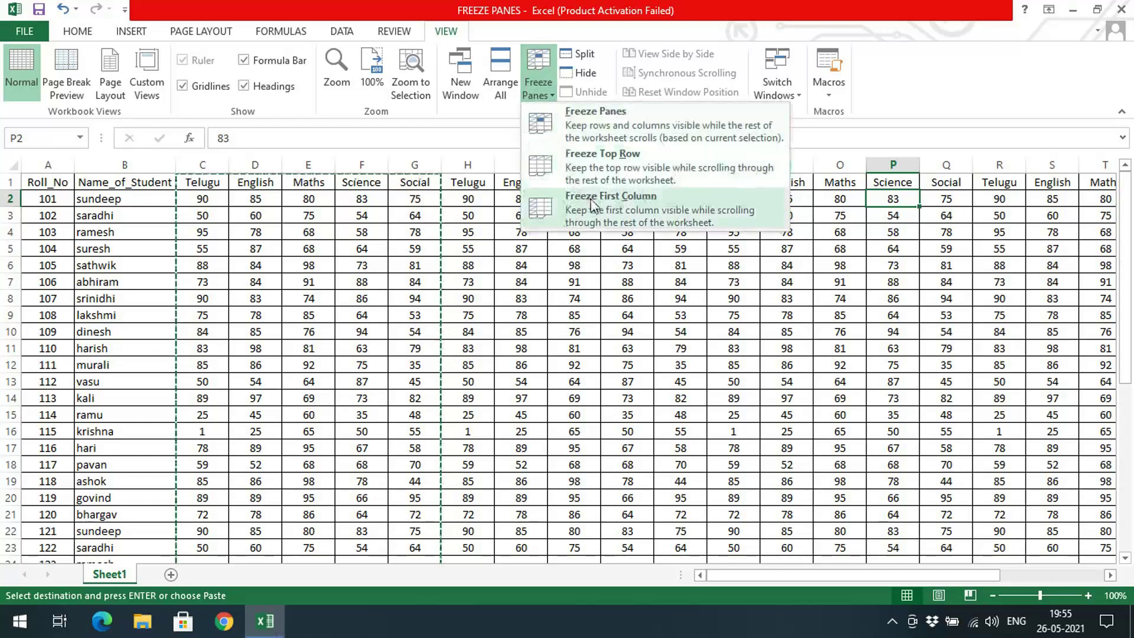
click(595, 203)
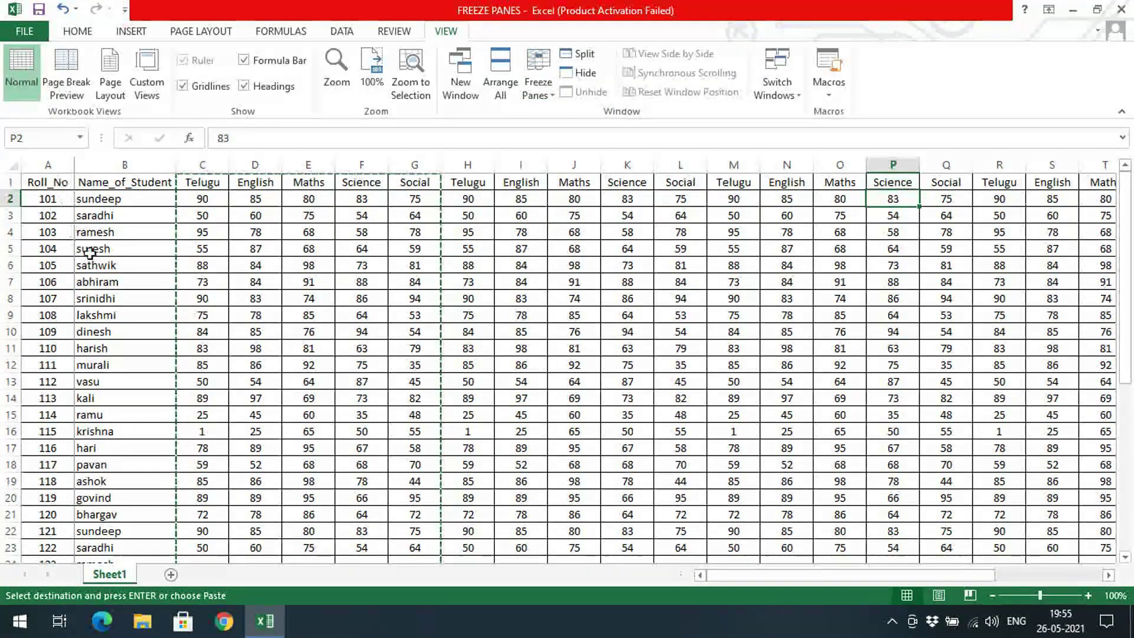
mouse_move(724, 572)
mouse_down()
mouse_move(795, 593)
mouse_move(847, 582)
mouse_up()
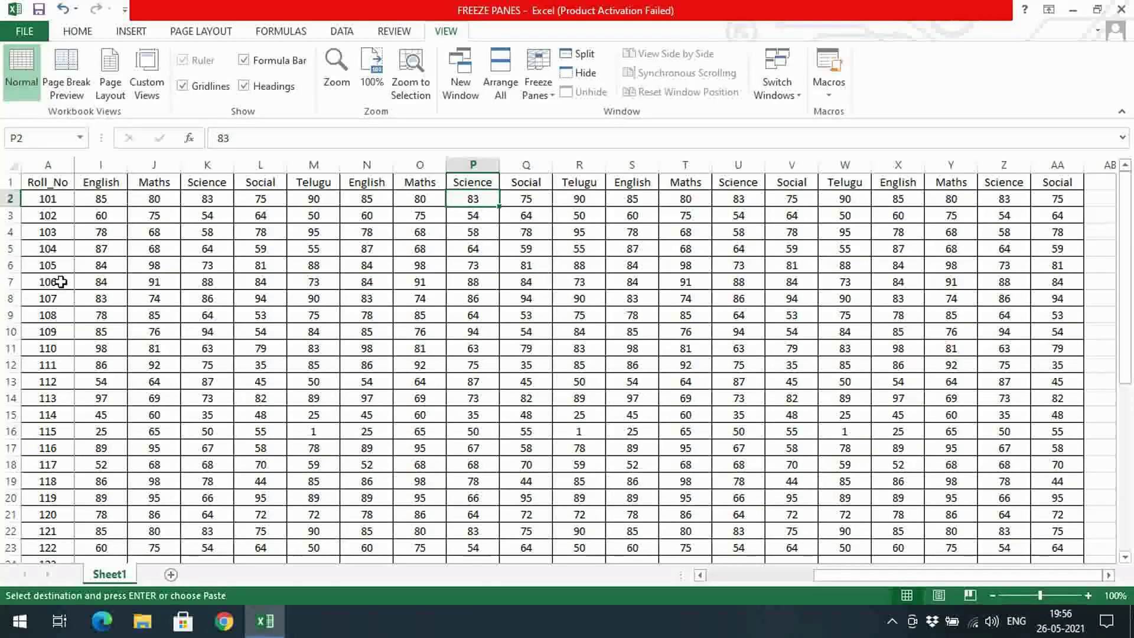
drag(816, 581, 691, 582)
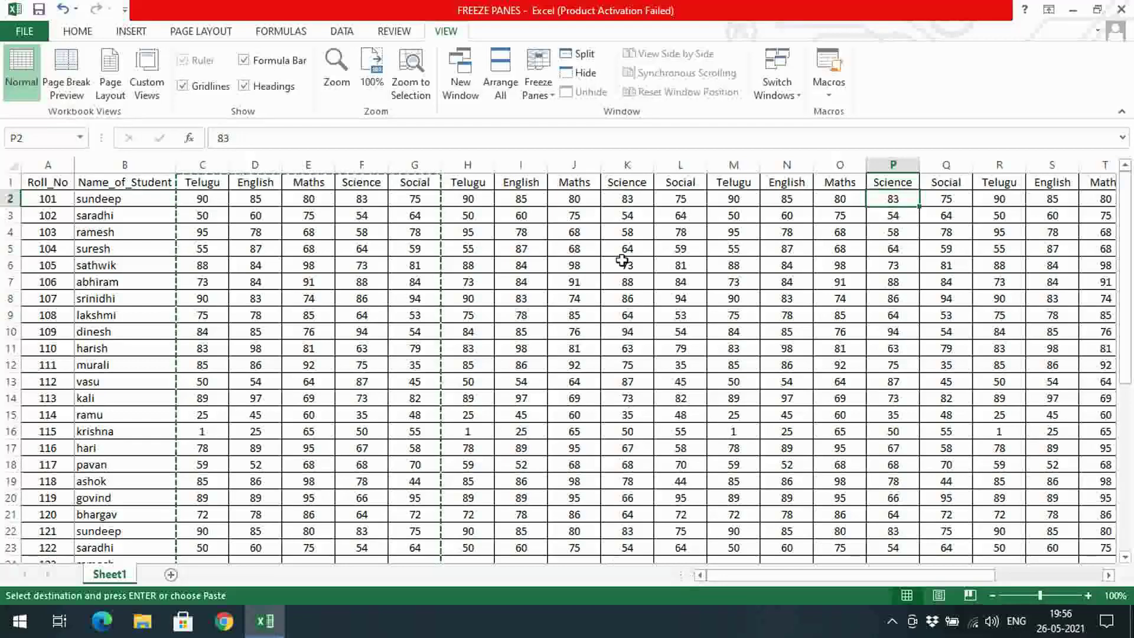
- Release the frozen first column with Unfreeze Panes
click(537, 88)
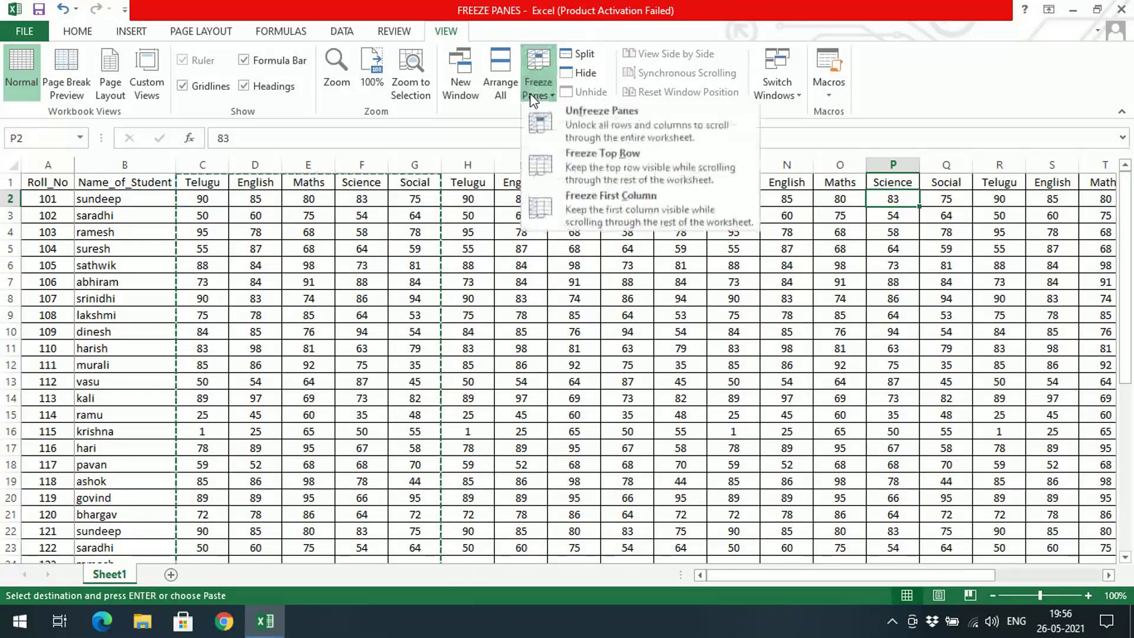
click(552, 125)
click(319, 315)
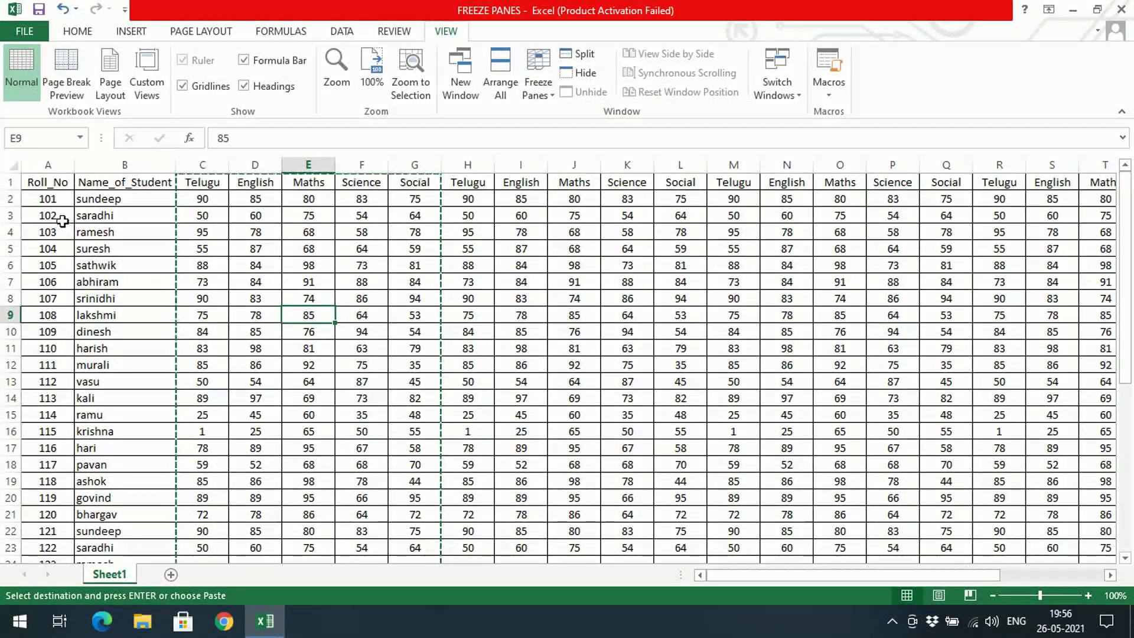
- Select row 4 and apply Freeze Panes so rows 1–3 stay fixed while scrolling down
drag(53, 187, 469, 217)
drag(62, 184, 740, 212)
click(680, 265)
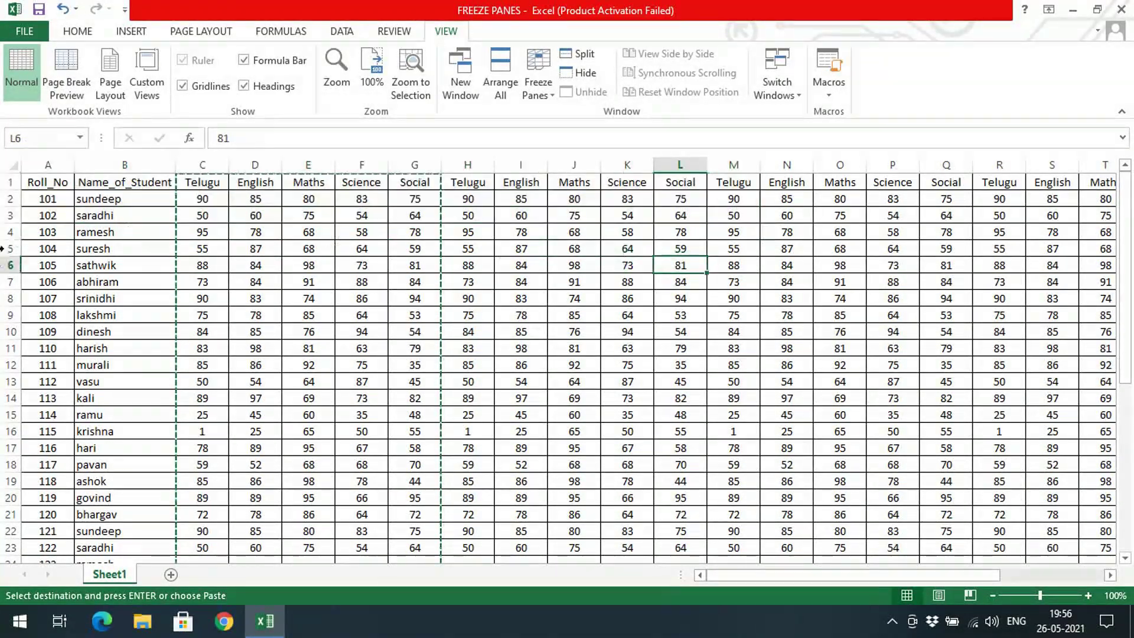
click(21, 232)
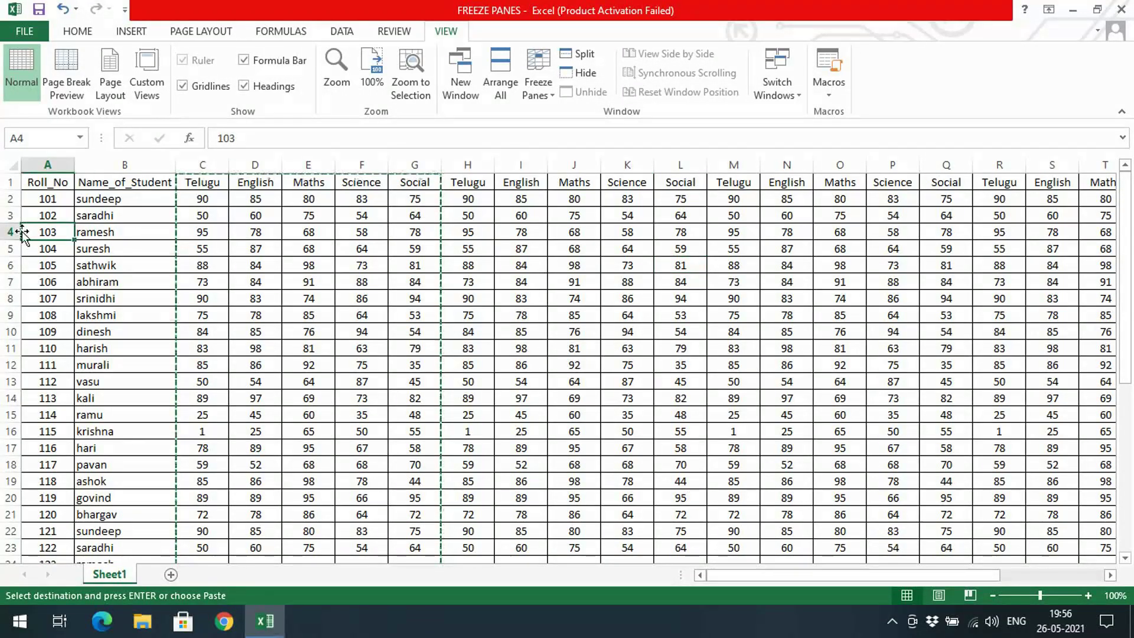
click(8, 232)
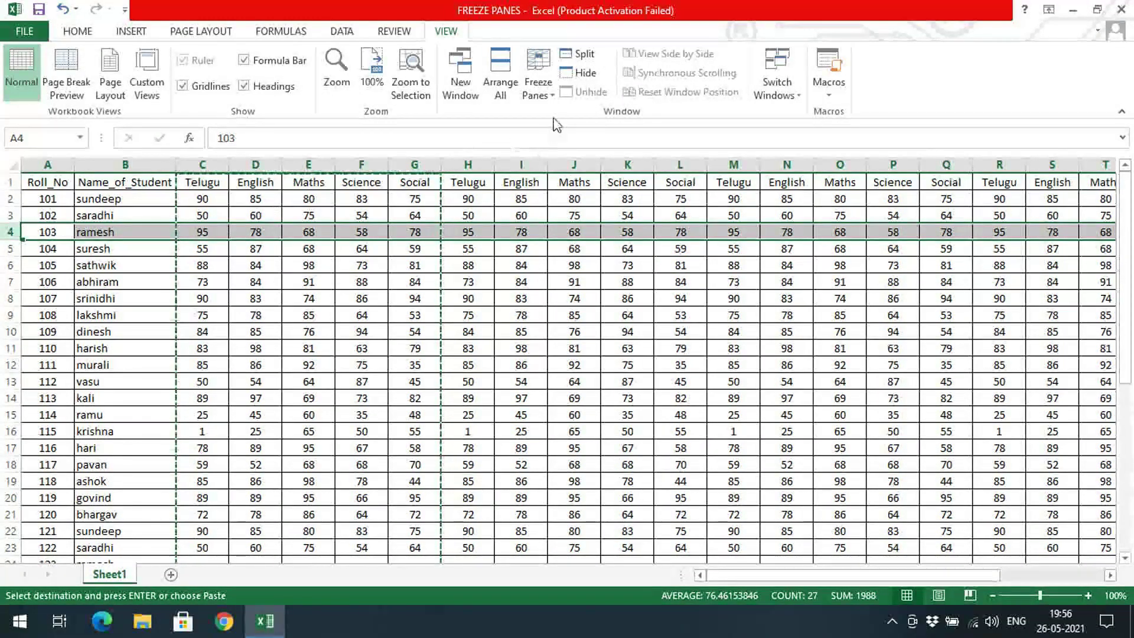
click(538, 86)
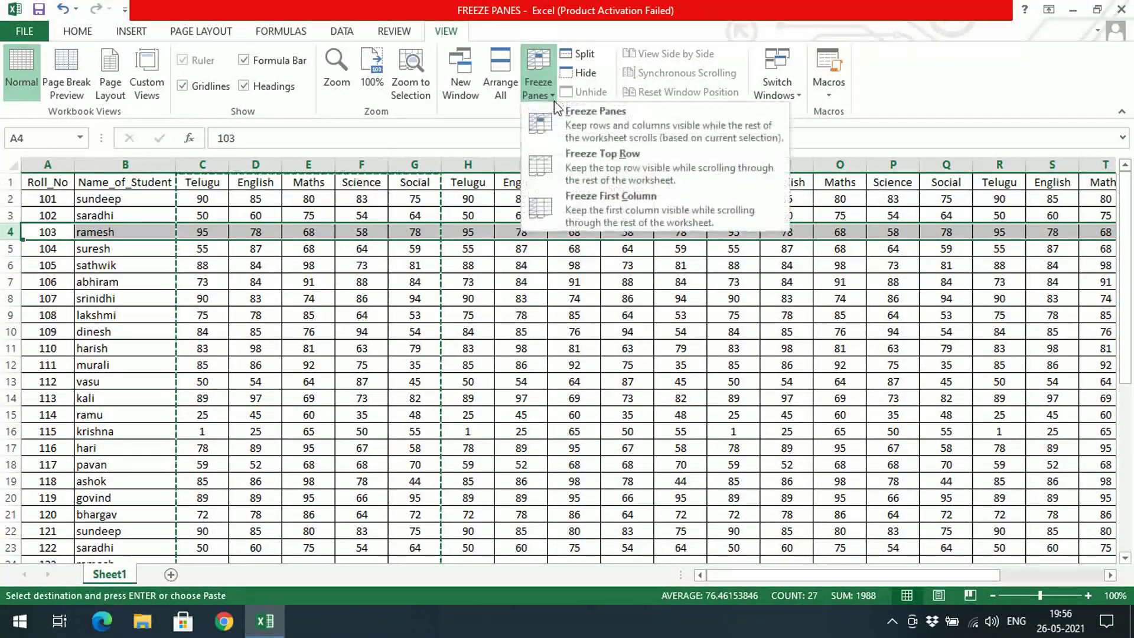
click(617, 123)
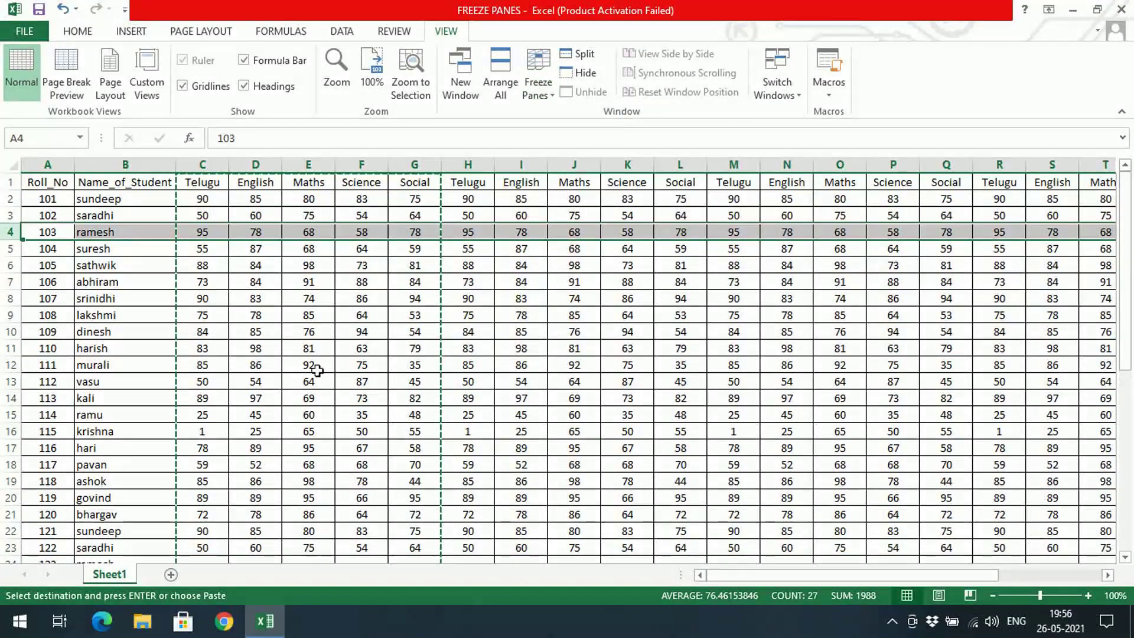
click(256, 348)
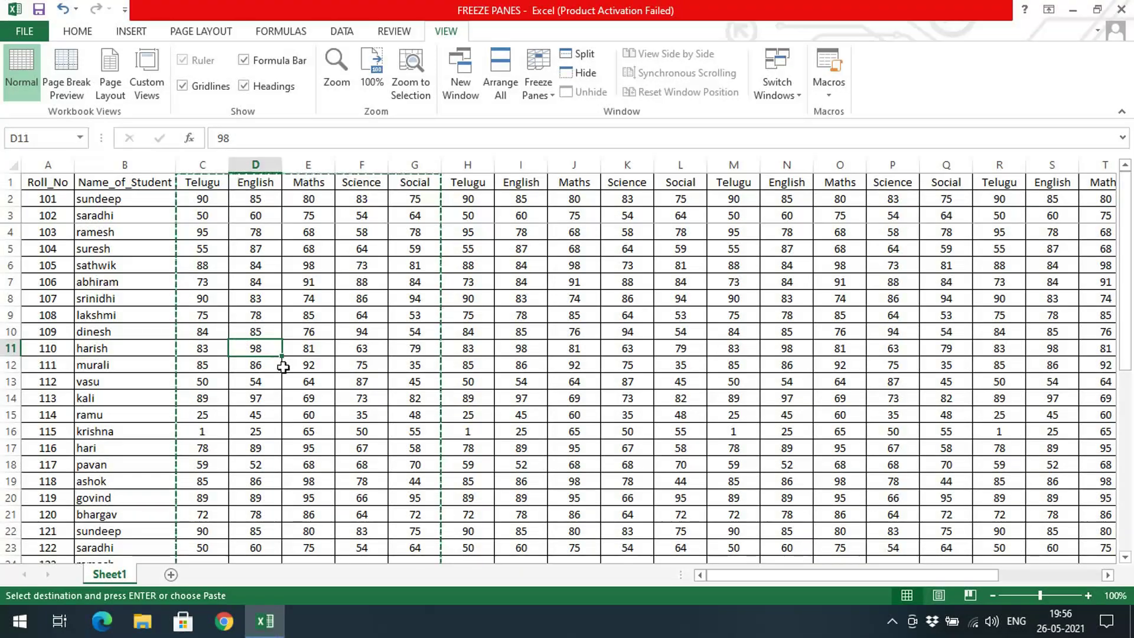
drag(1129, 312, 1093, 339)
- Unfreeze the top three rows again, then select the whole Telugu column C
click(262, 300)
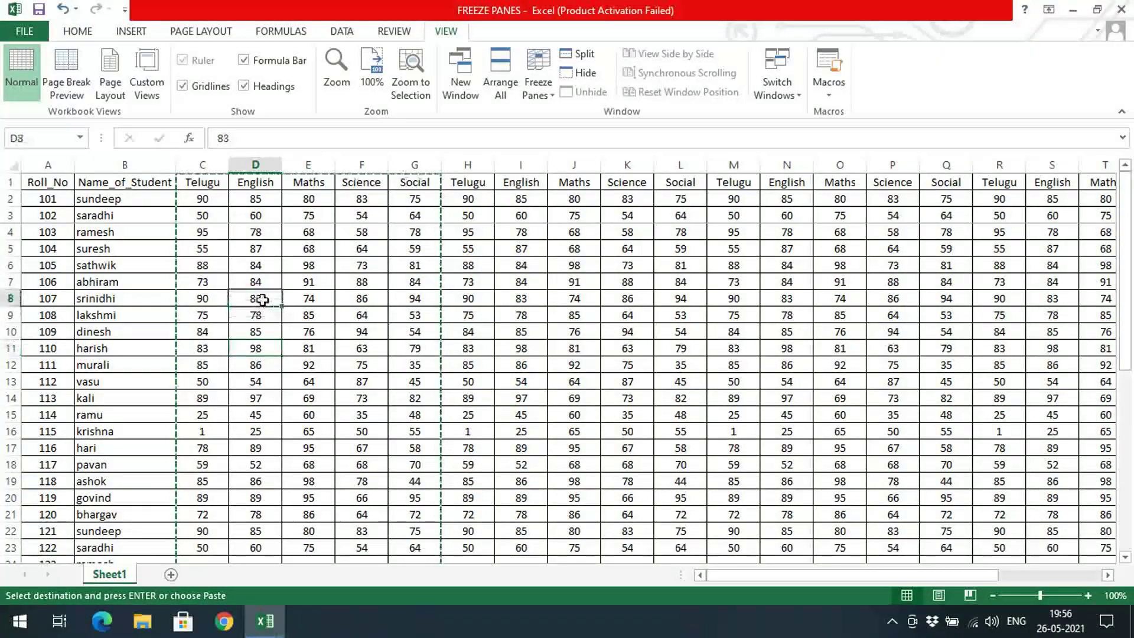
click(537, 87)
click(551, 119)
click(348, 283)
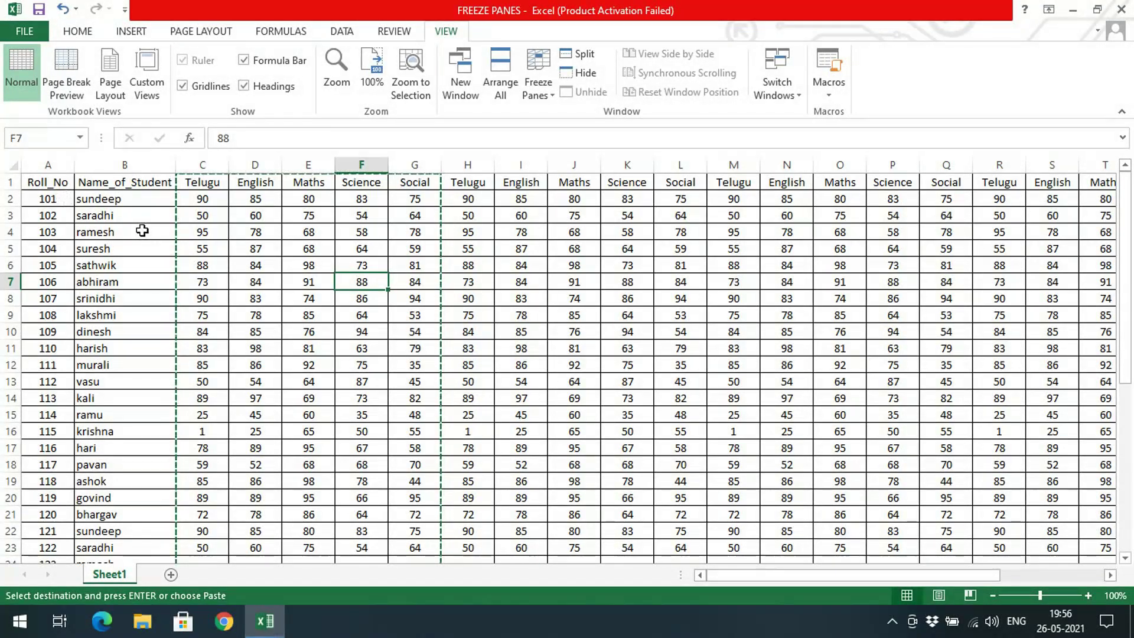
click(204, 159)
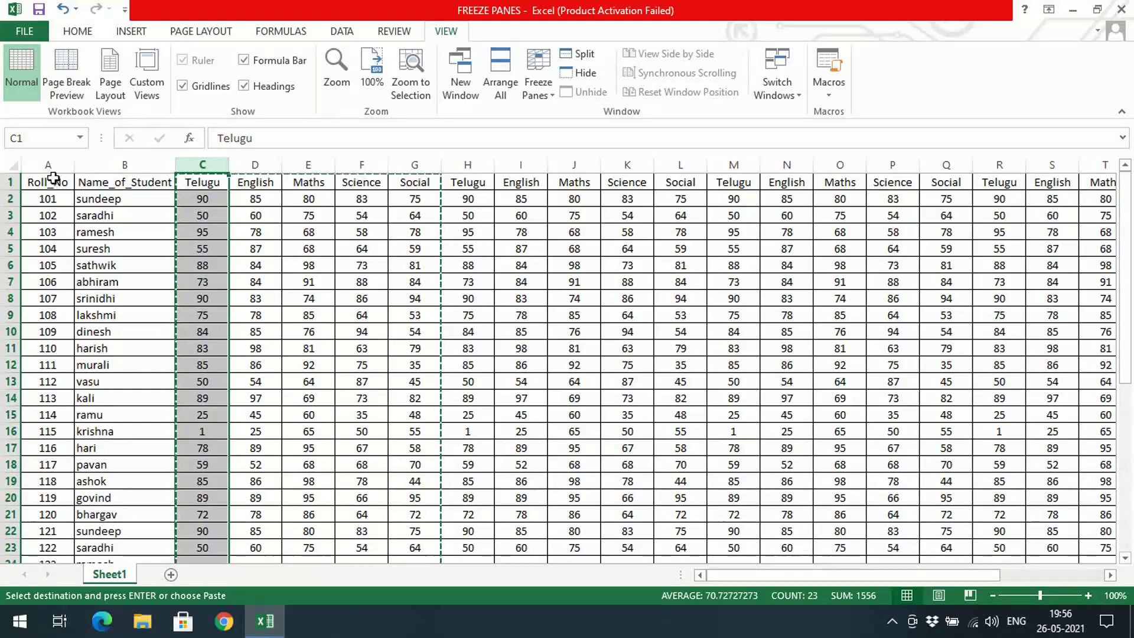
- Freeze Panes at column C to hold Roll_No and Name_of_Student, then scroll sideways to test
click(537, 86)
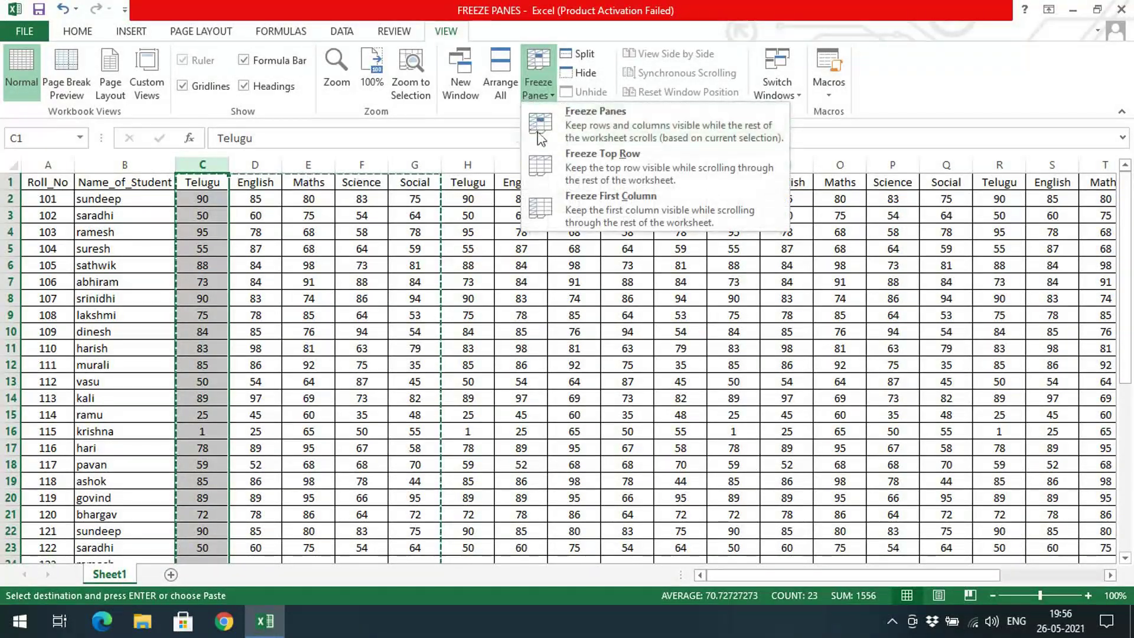
click(568, 127)
click(521, 331)
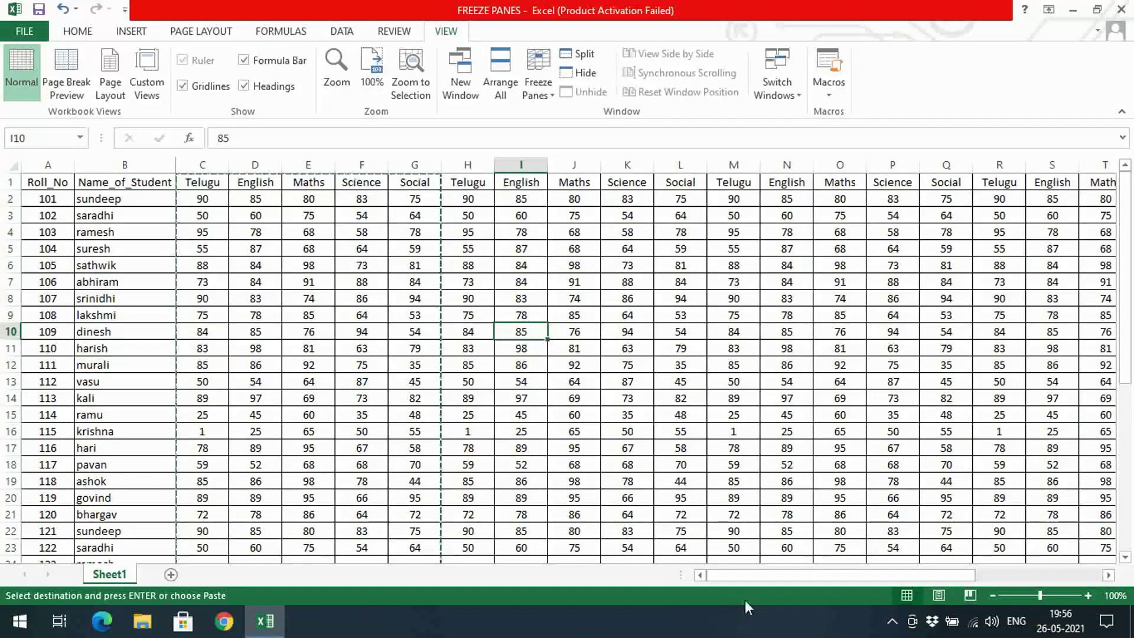
drag(753, 575, 806, 588)
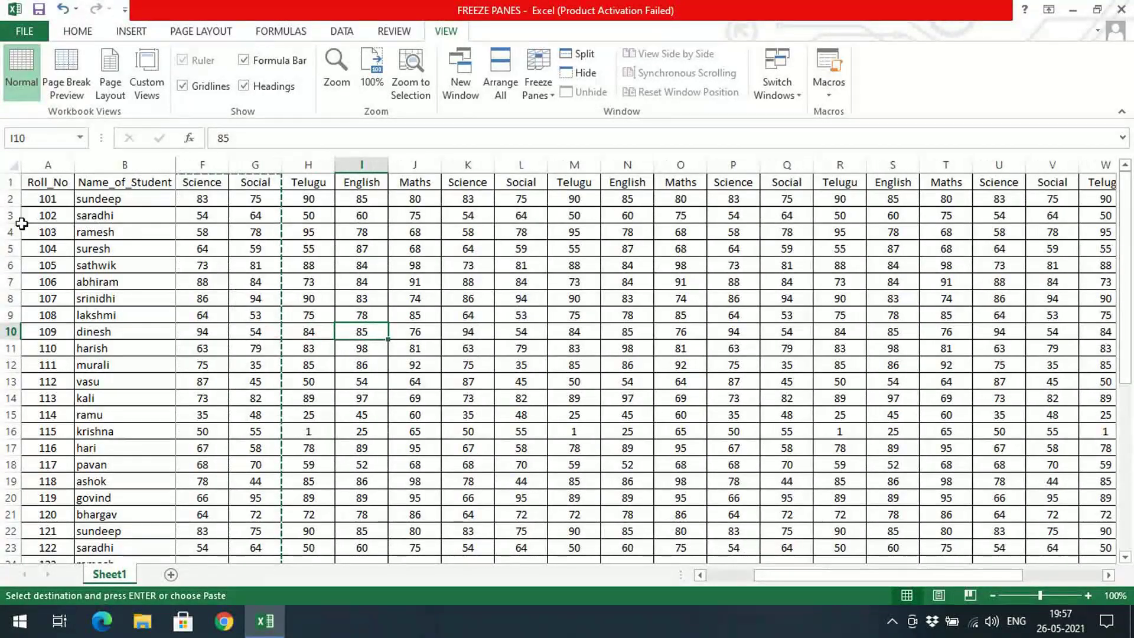
drag(810, 578, 768, 581)
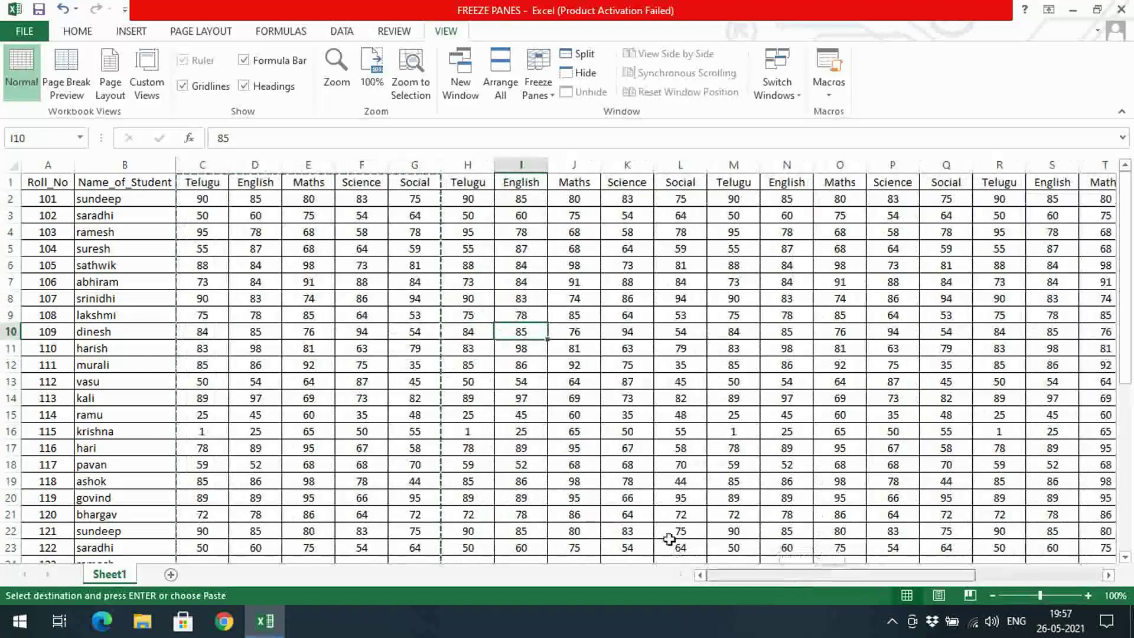
click(555, 96)
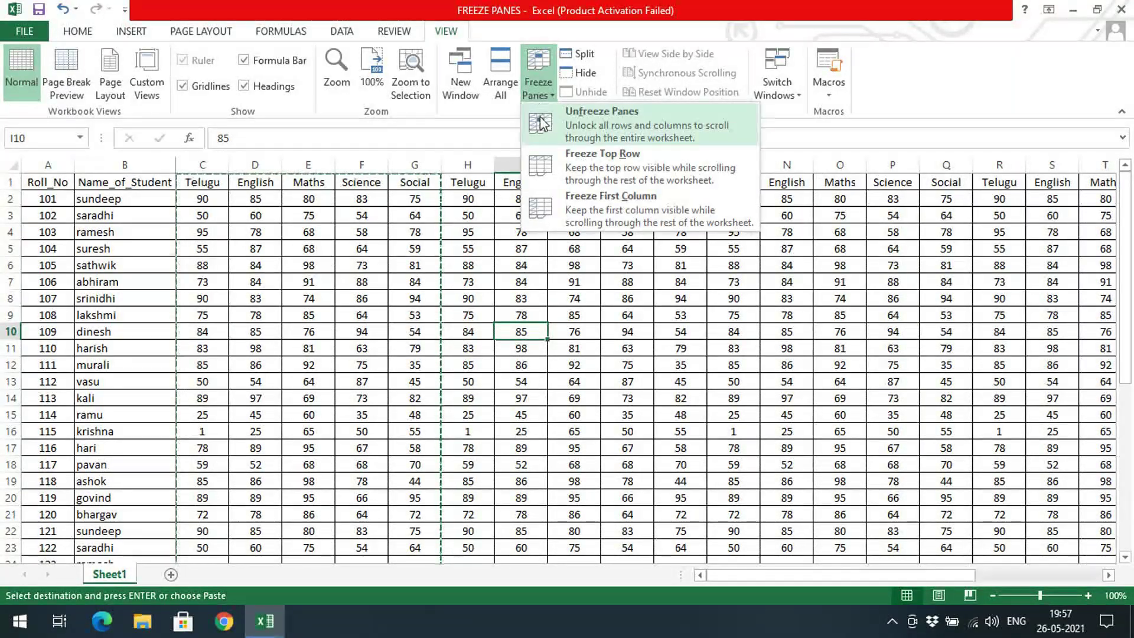
- Choose Unfreeze Panes to release columns A and B, then select cell I7
click(544, 124)
click(517, 282)
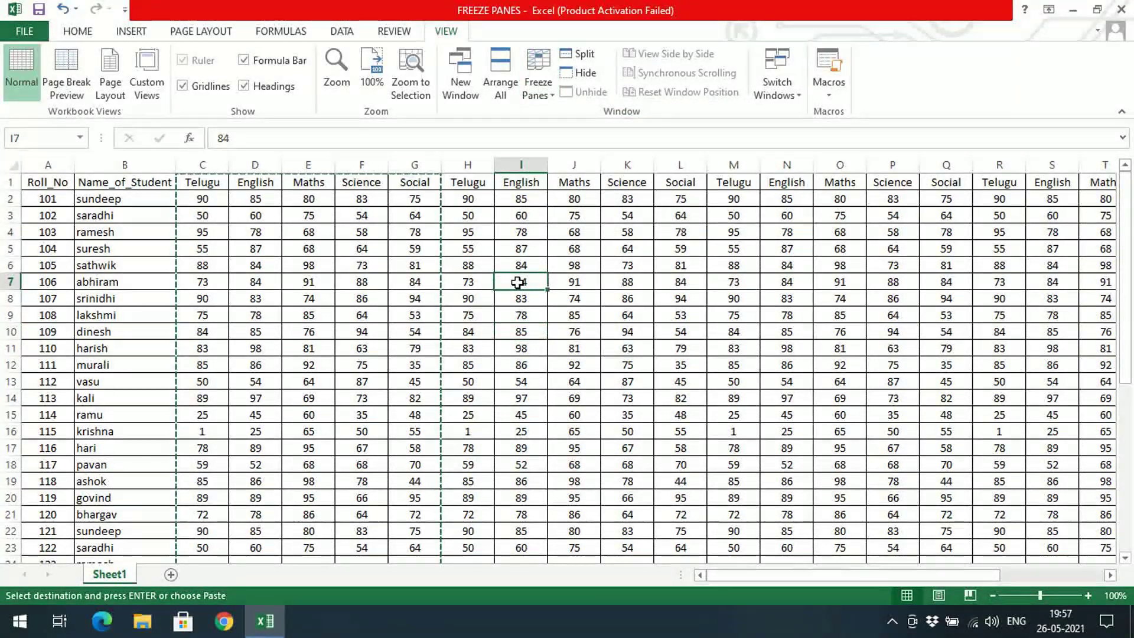